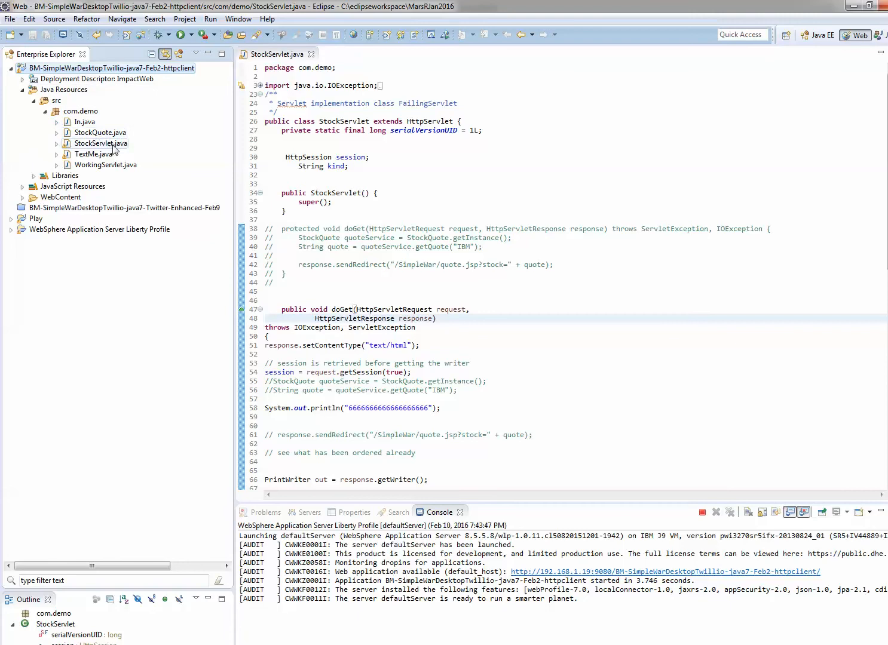
- Run StockServlet.java on the existing WebSphere Application Server Liberty Profile server at localhost
right_click(111, 149)
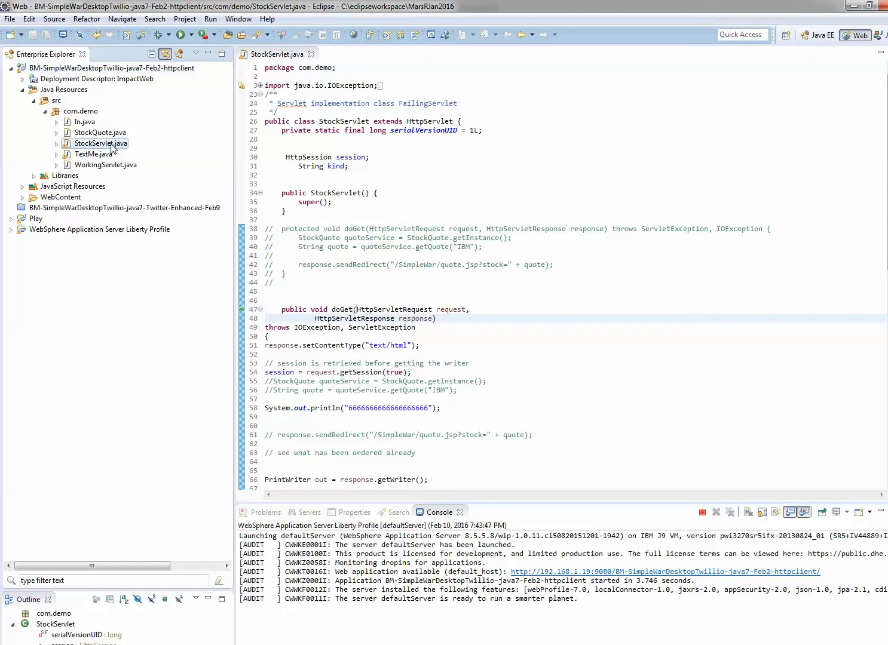
mouse_move(169, 423)
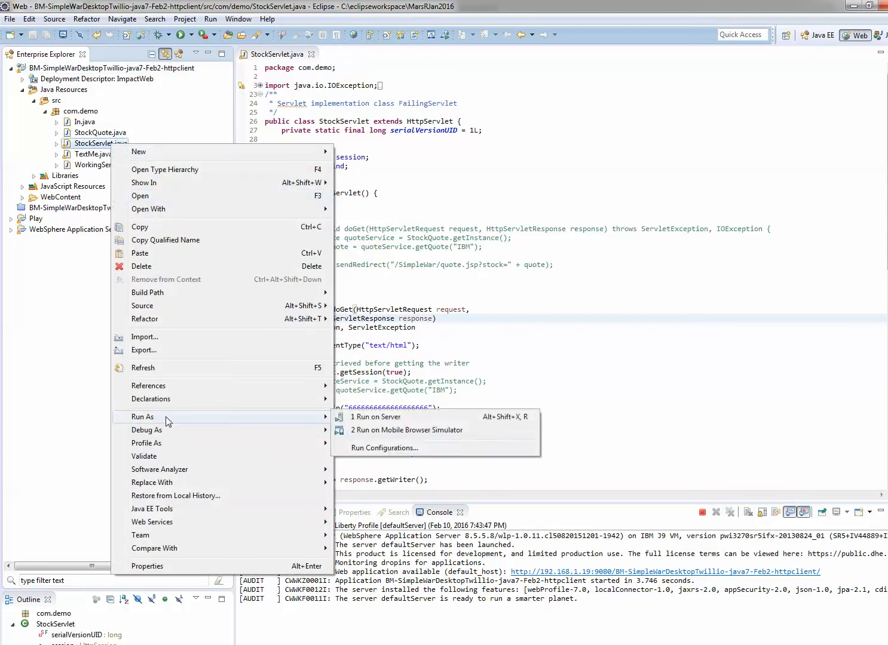
click(382, 428)
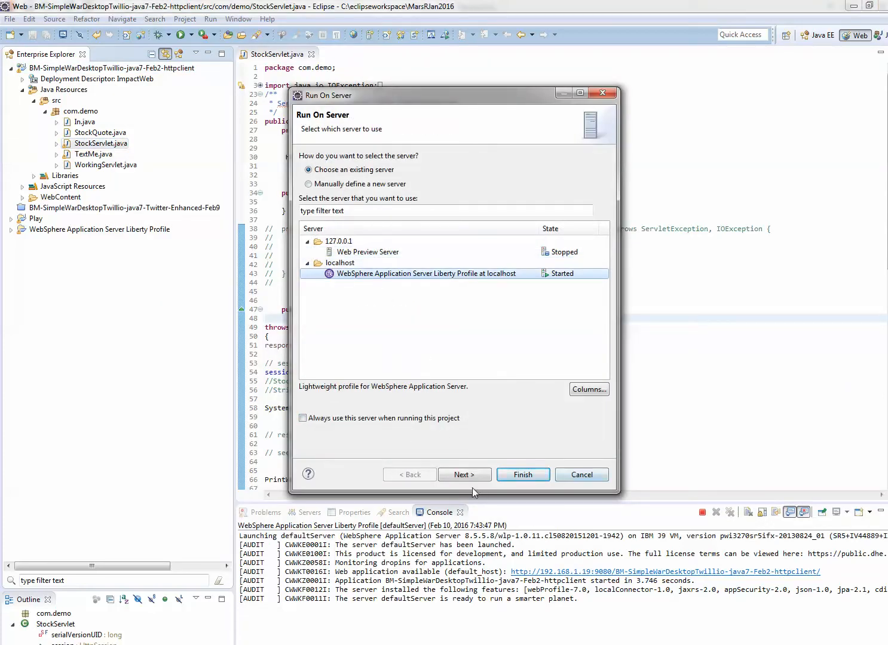
click(522, 477)
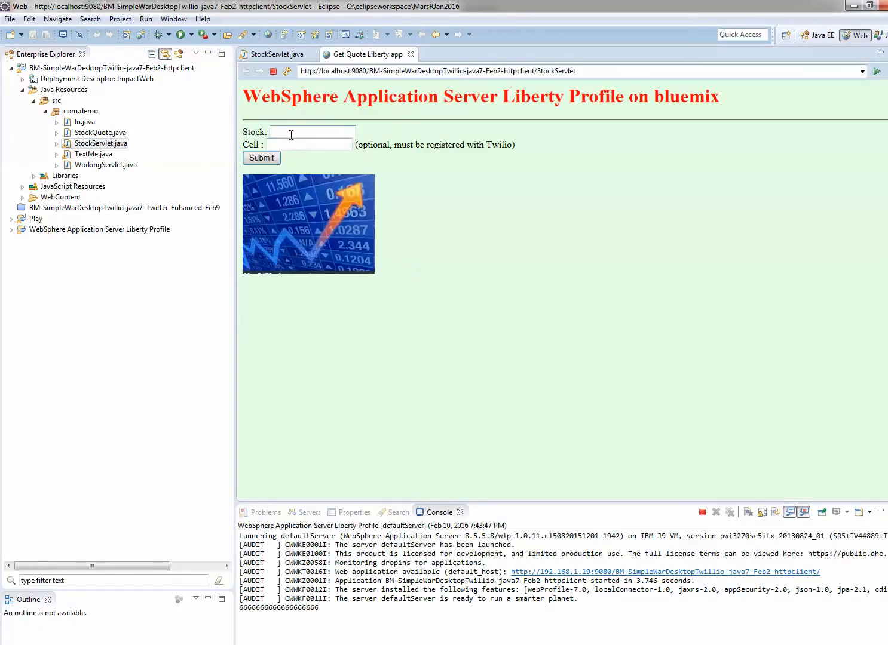
- Request a quote for the stock IBM in the running app, entering the cell phone number for the text message
click(290, 135)
text(IBM)
click(288, 144)
click(258, 159)
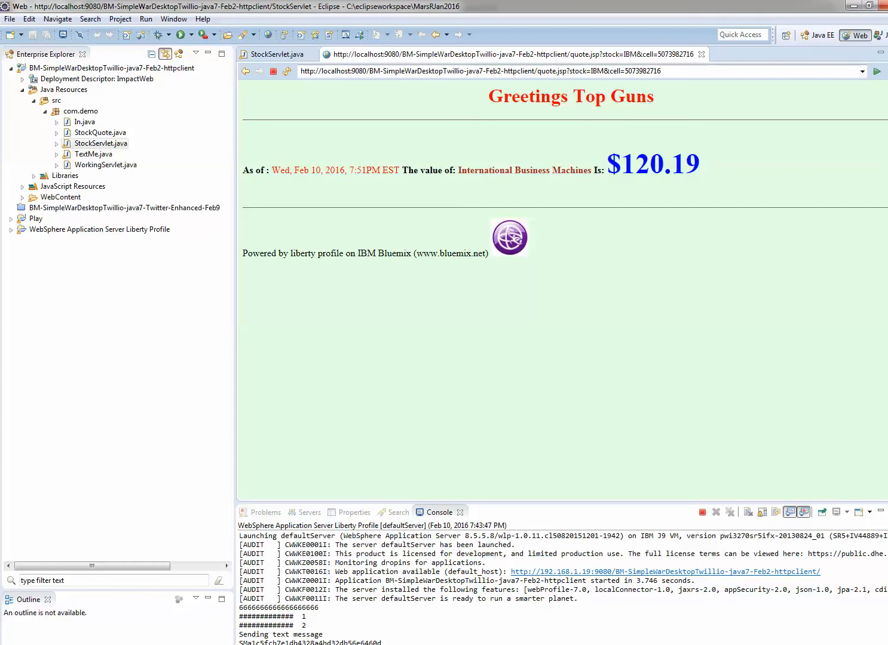
- Export the BM-SimpleWarDesktopTwillio-java7-Feb2-httpclient project as a WAR file of the same name into the "0WAS On Bluemix Play ground" folder
click(55, 69)
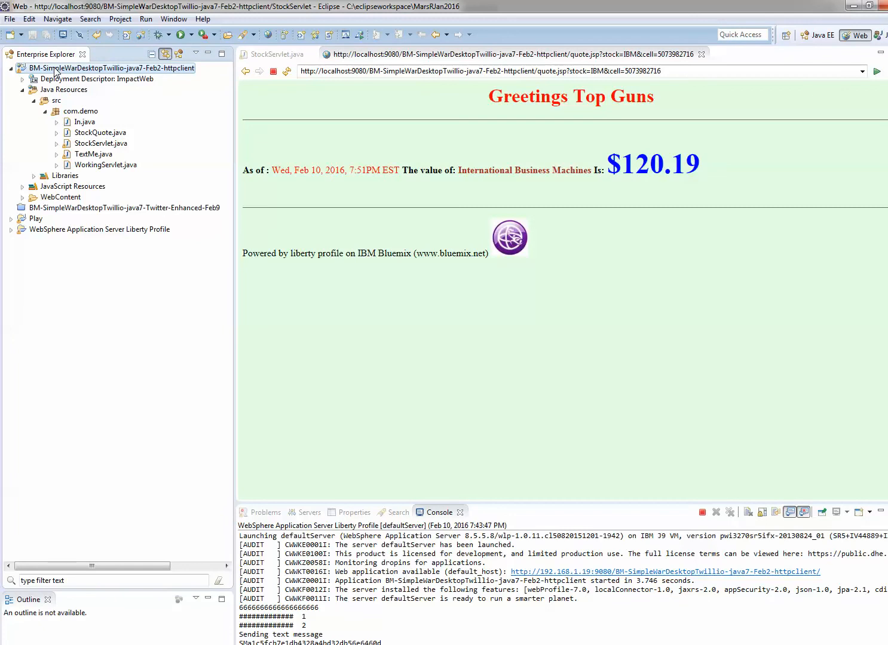
right_click(54, 68)
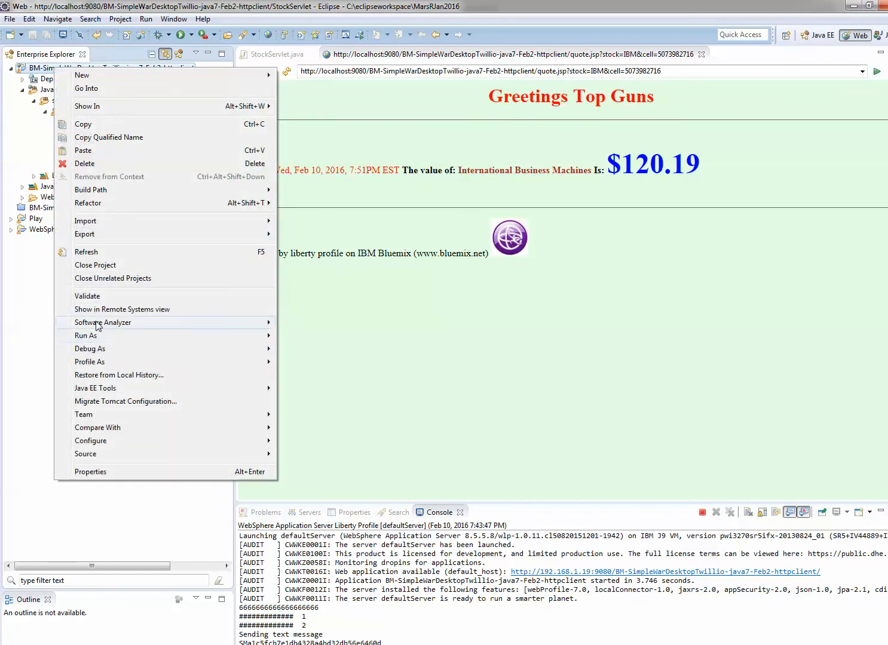
mouse_move(91, 236)
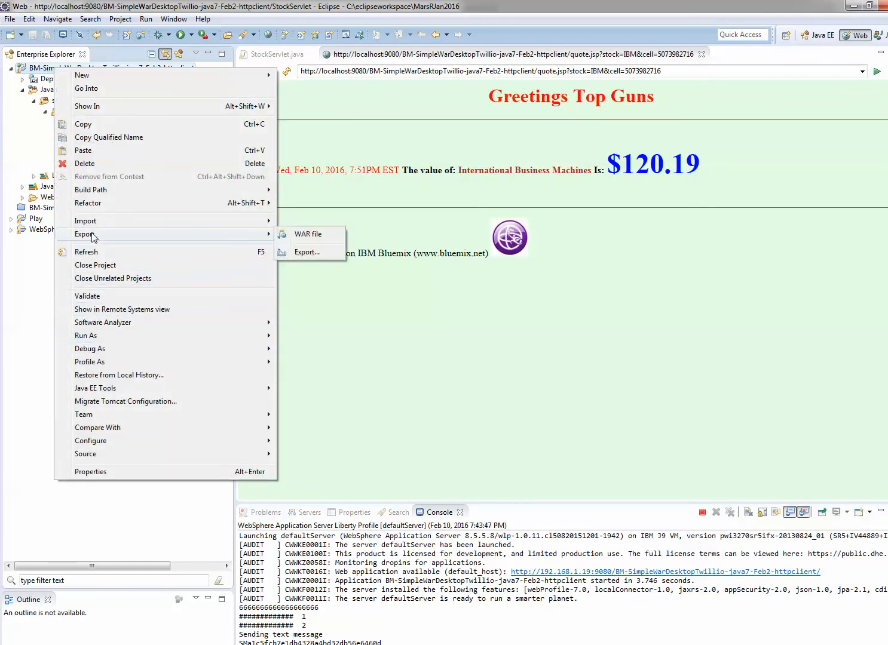
click(303, 236)
click(352, 278)
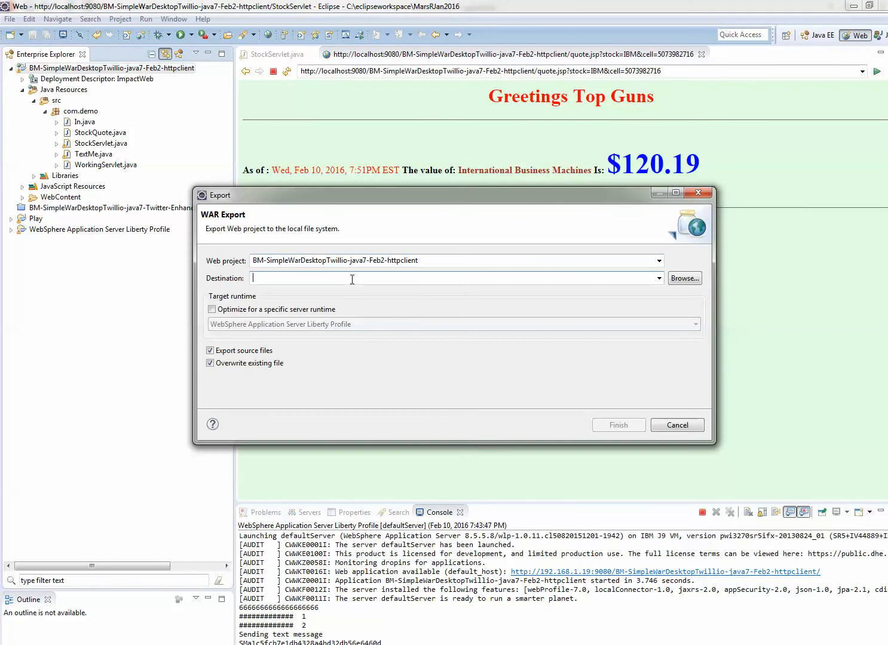
text(C:\Users\barghout\Box Sync\demo\0WAS On Bluemix Play ground\BM-SimpleWarDesktopTwillio-java7-Feb2-httpclient.war)
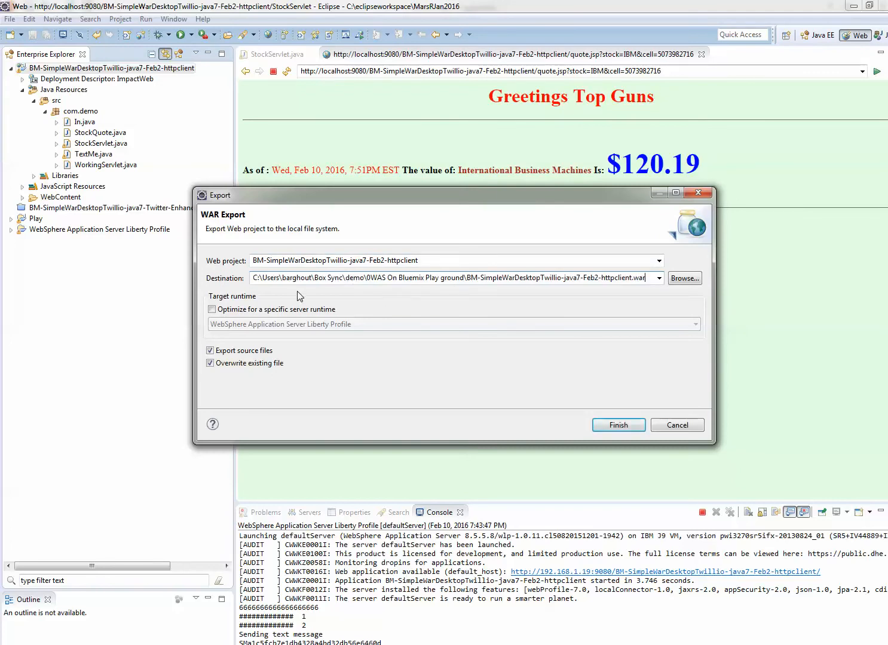
click(607, 427)
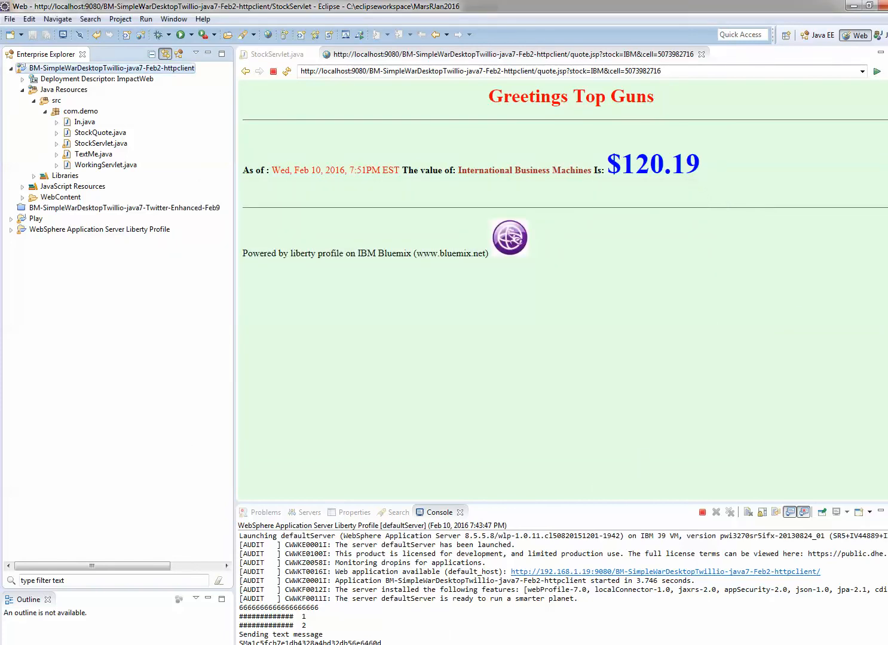
- Check the exported WAR file in the "0WAS On Bluemix Play ground" folder and bring up FileZilla below the folder's file listing
mouse_move(887, 166)
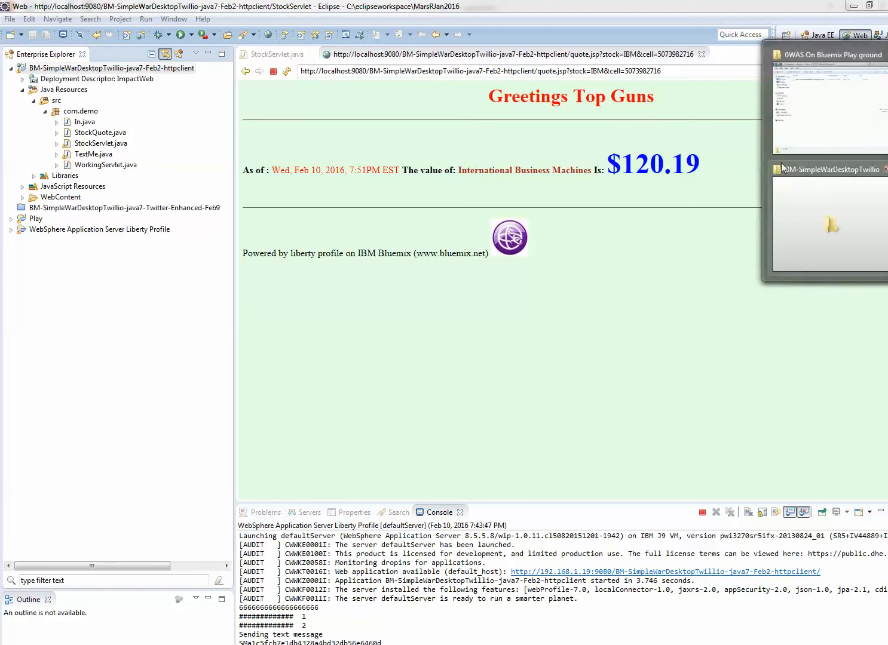
click(815, 116)
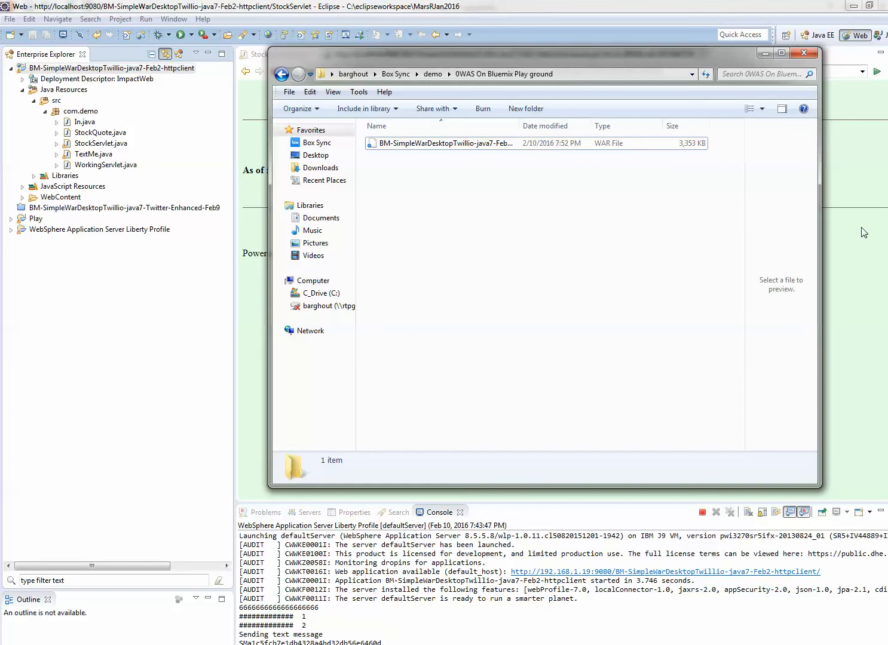
click(886, 239)
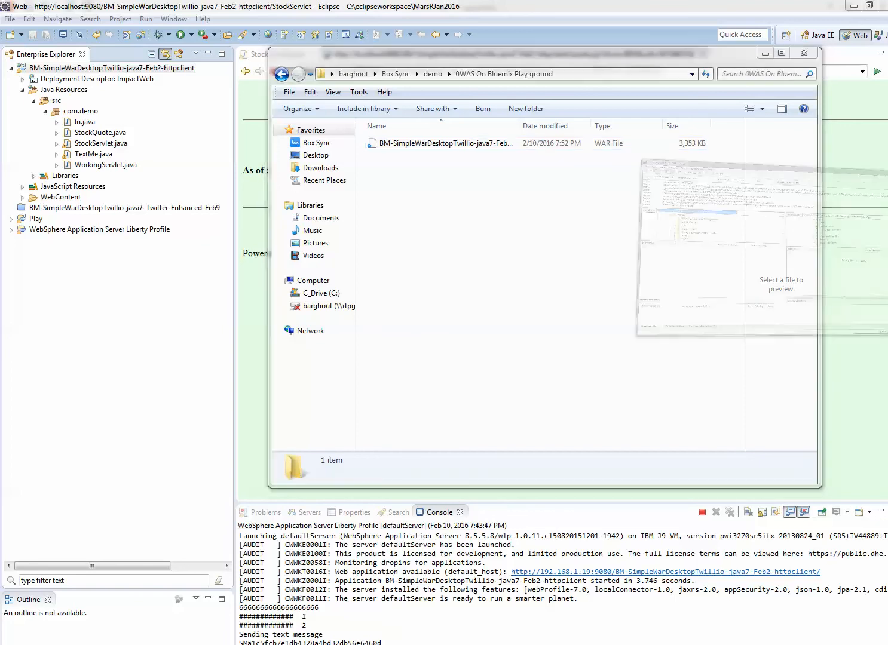
drag(549, 64, 537, 171)
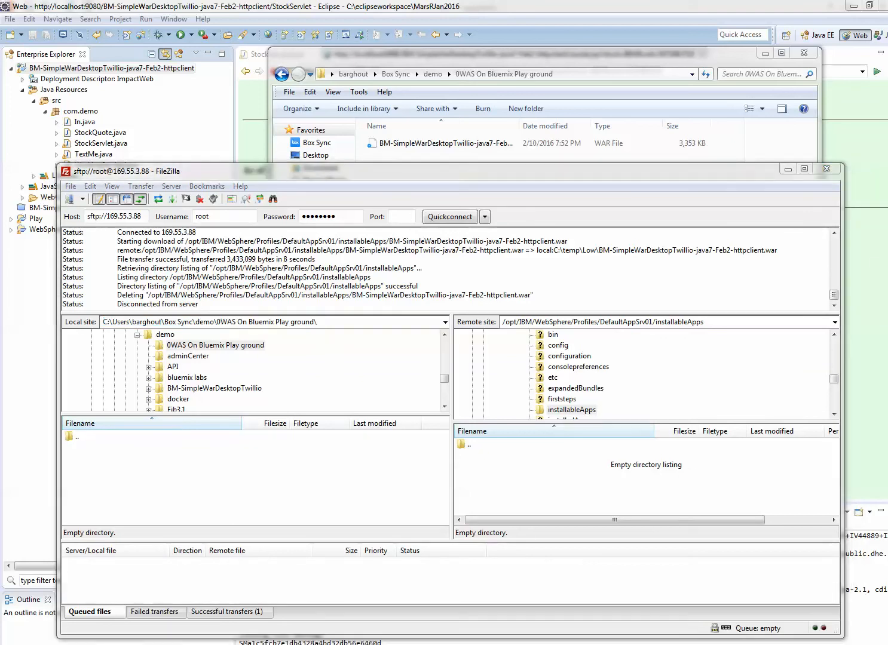
- Switch to the Bluemix dashboard, open the WebSphere Application Server service and expand the Classic Profile WebSphere host details
key(alt+Tab)
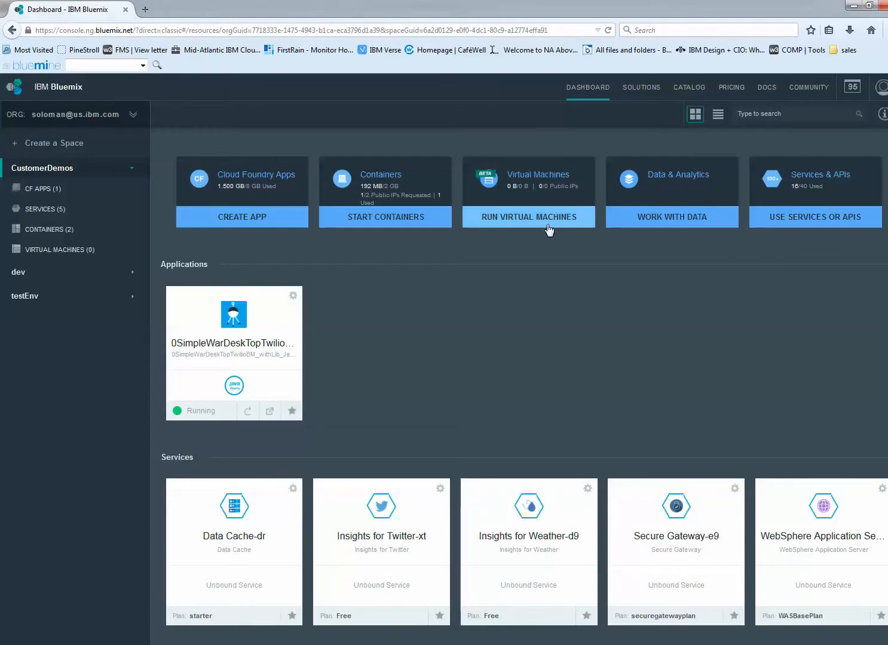
scroll(533, 372, down, 2)
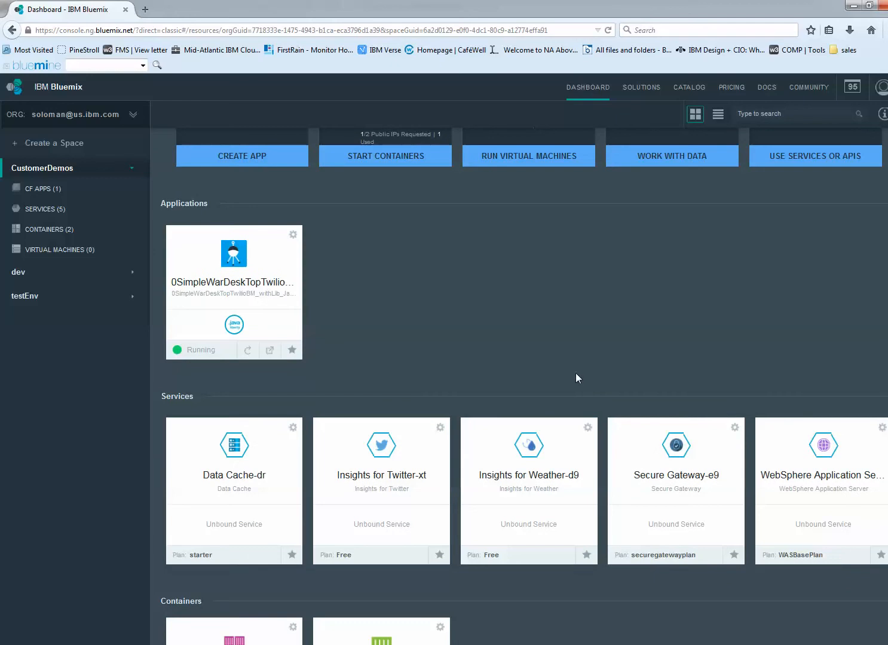
click(822, 455)
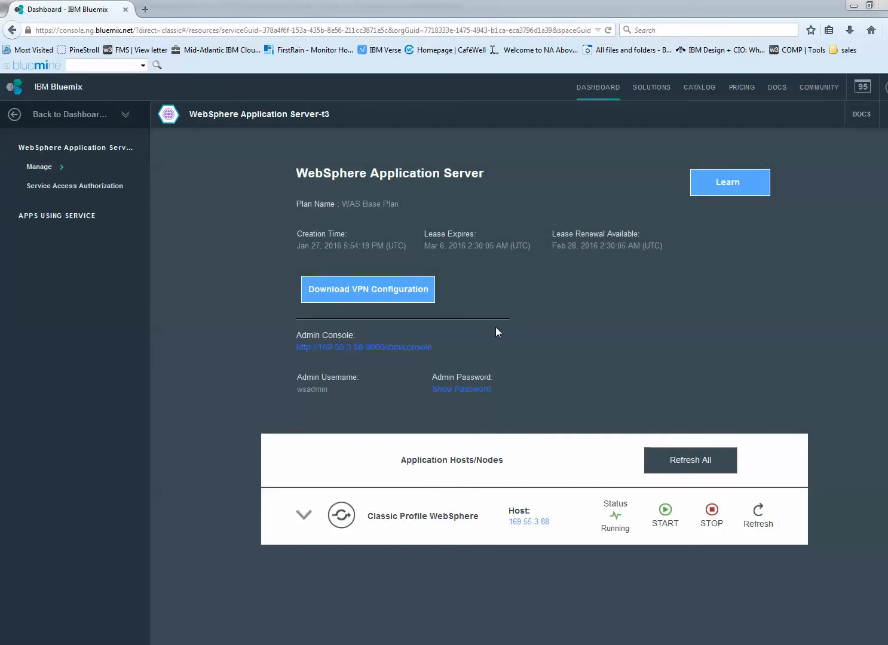
click(303, 515)
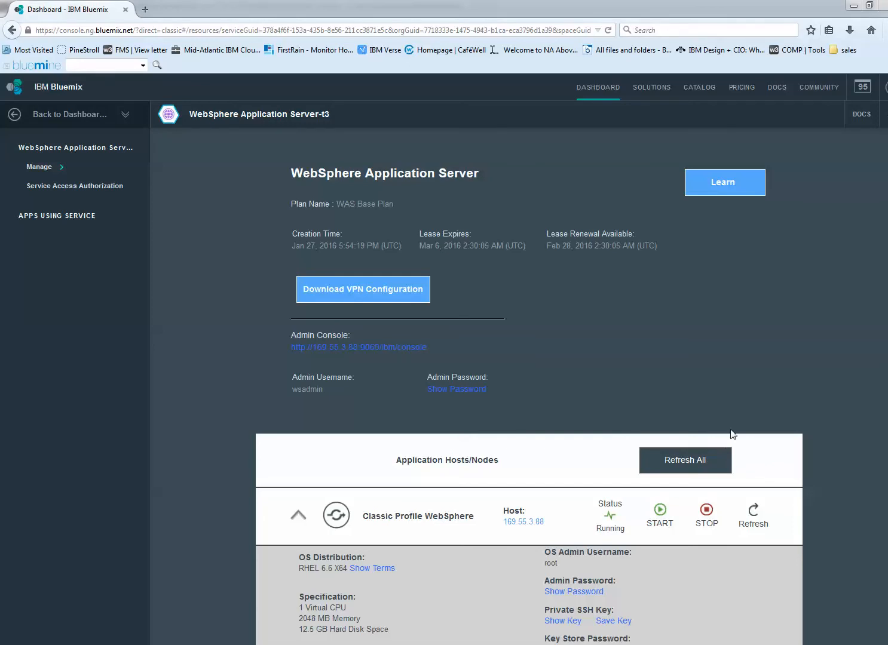
- Switch to FileZilla, reload the local "0WAS On Bluemix Play ground" folder and select the exported WAR file
key(alt+Tab)
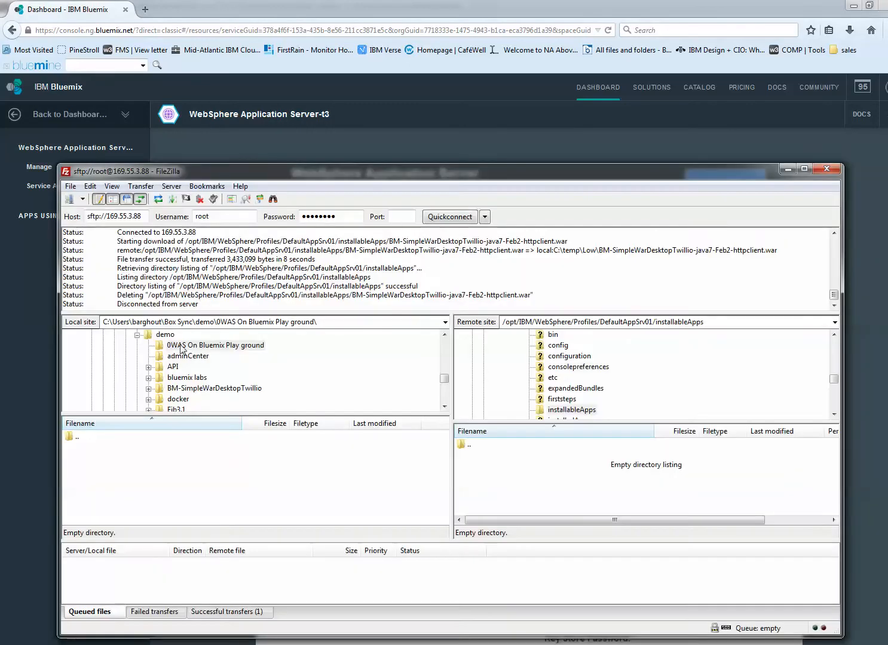
click(335, 319)
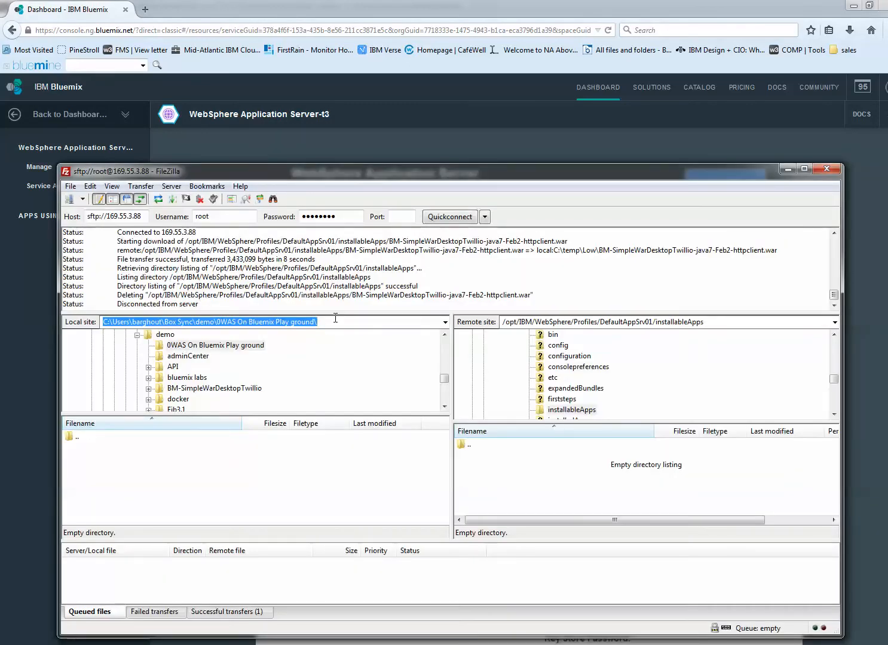
key(Return)
click(143, 453)
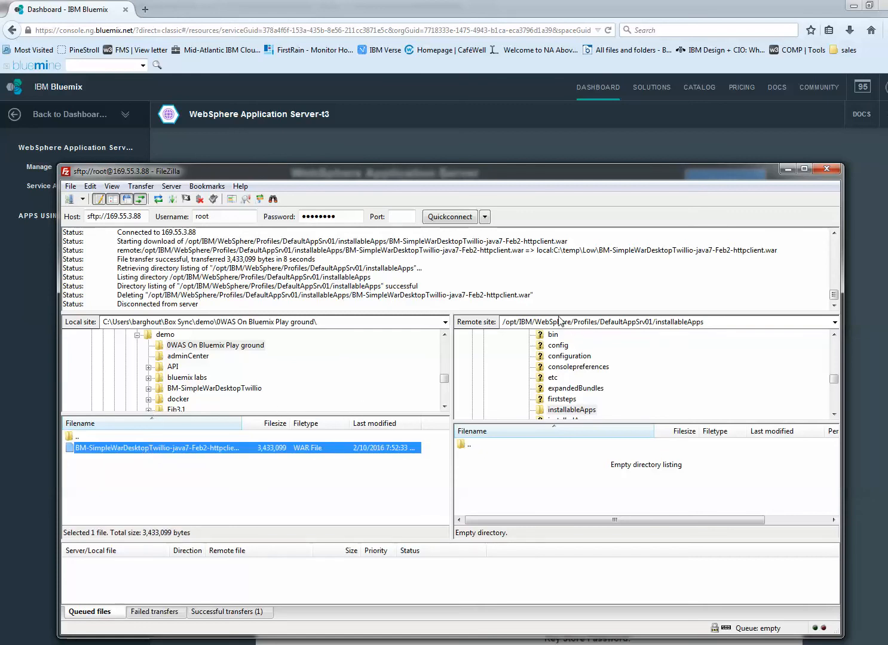
- Upload the WAR file to the remote folder /opt/IBM/WebSphere/Profiles/DefaultAppSrv01/installableApps
click(551, 322)
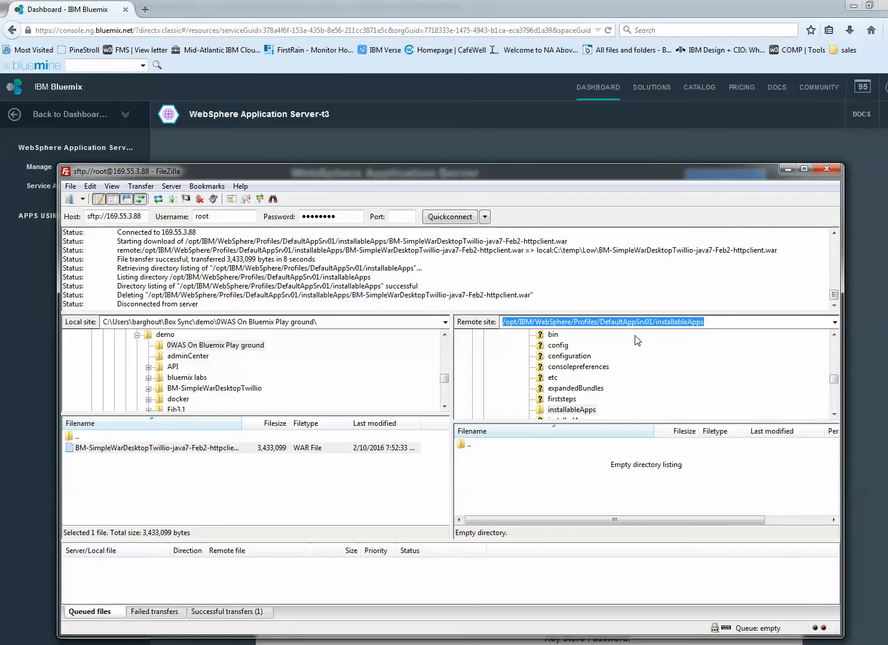
scroll(636, 339, up, 4)
scroll(624, 347, down, 1)
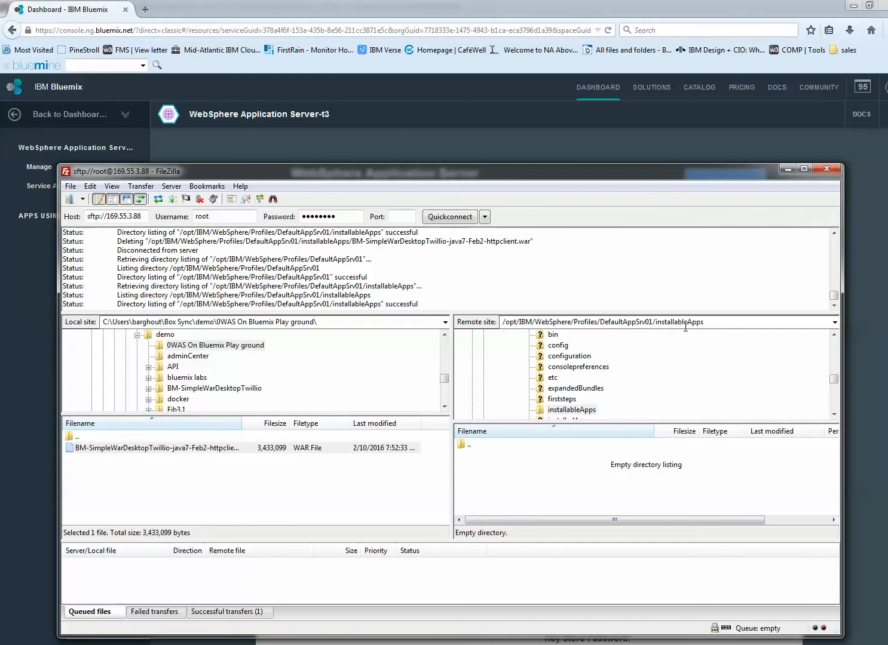
click(581, 412)
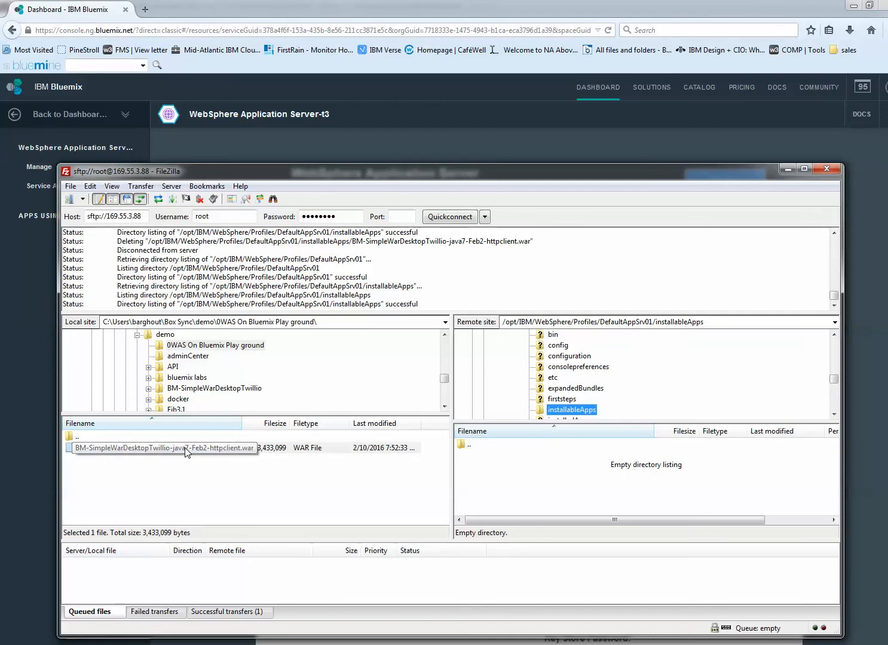
drag(182, 452, 561, 486)
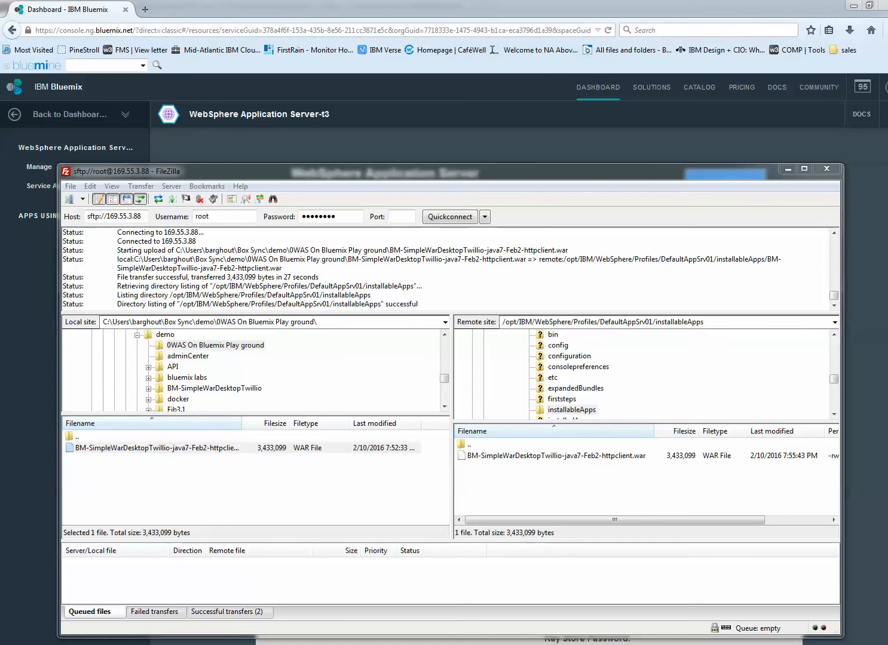
- Return to the Bluemix service page, open its WebSphere admin console and start installing a new enterprise application
click(787, 169)
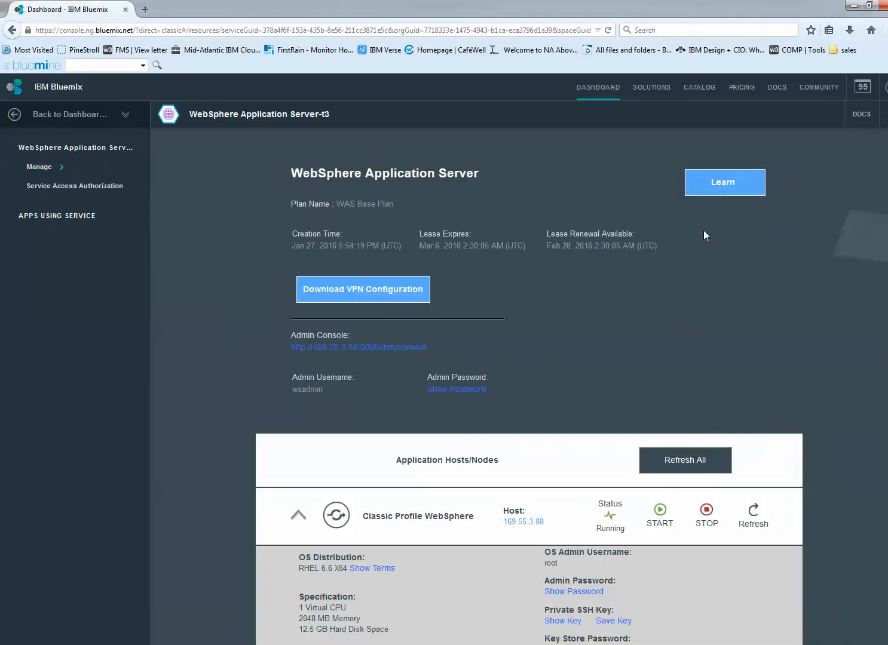
click(381, 350)
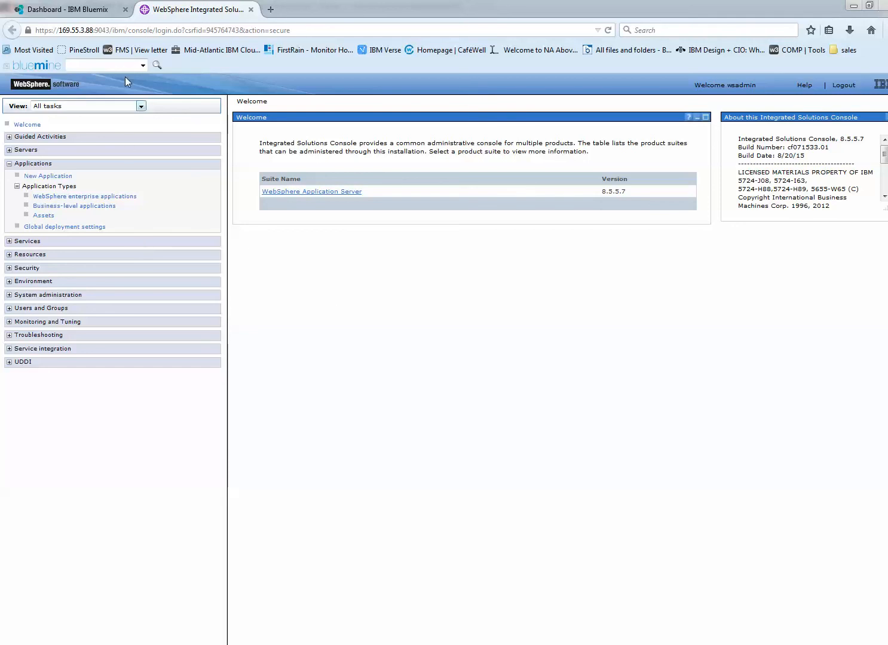
click(66, 197)
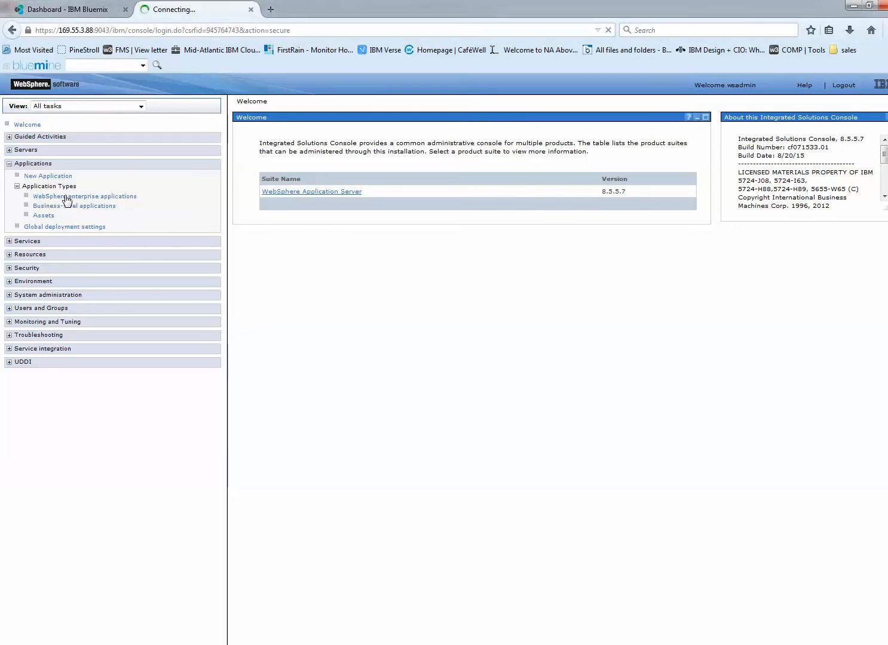
click(47, 177)
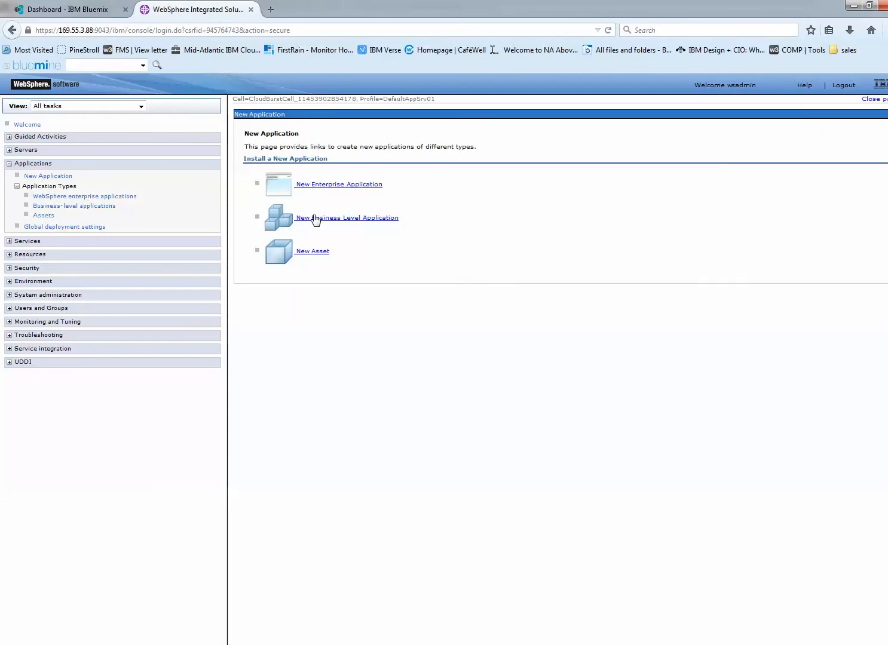
click(316, 184)
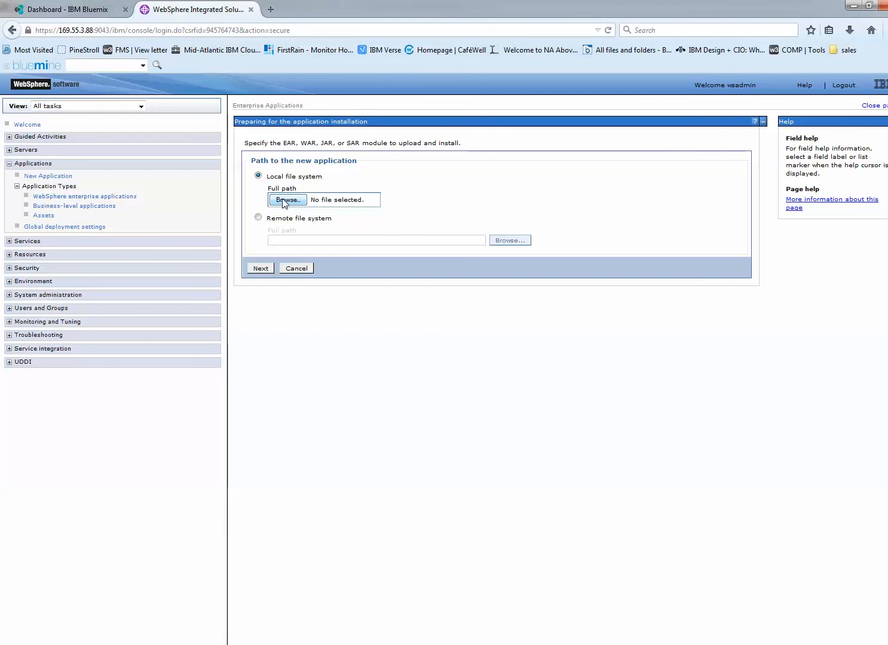
- Set the application source to the remote file system and browse into the CloudBurst node's root directory
click(284, 200)
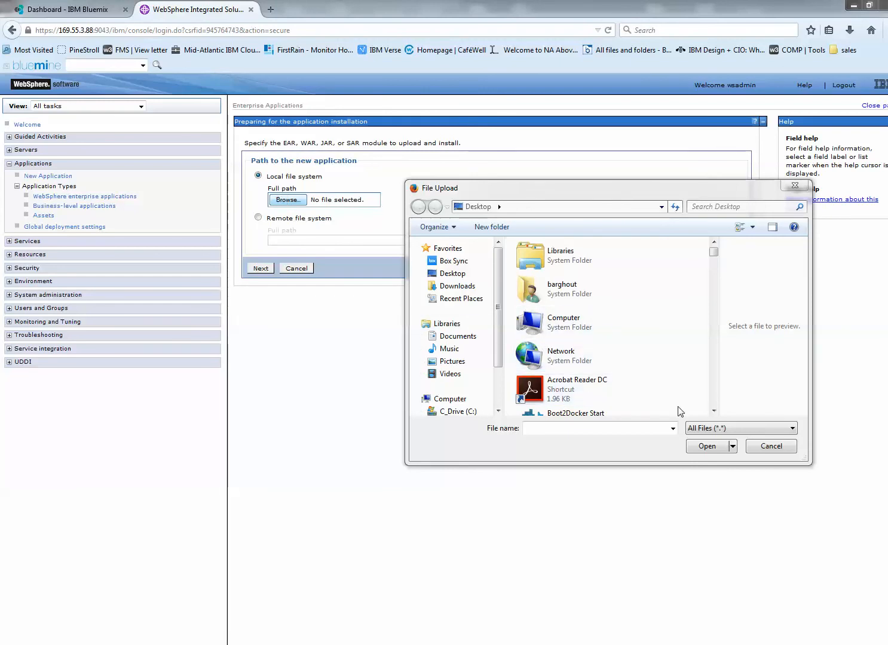
click(776, 446)
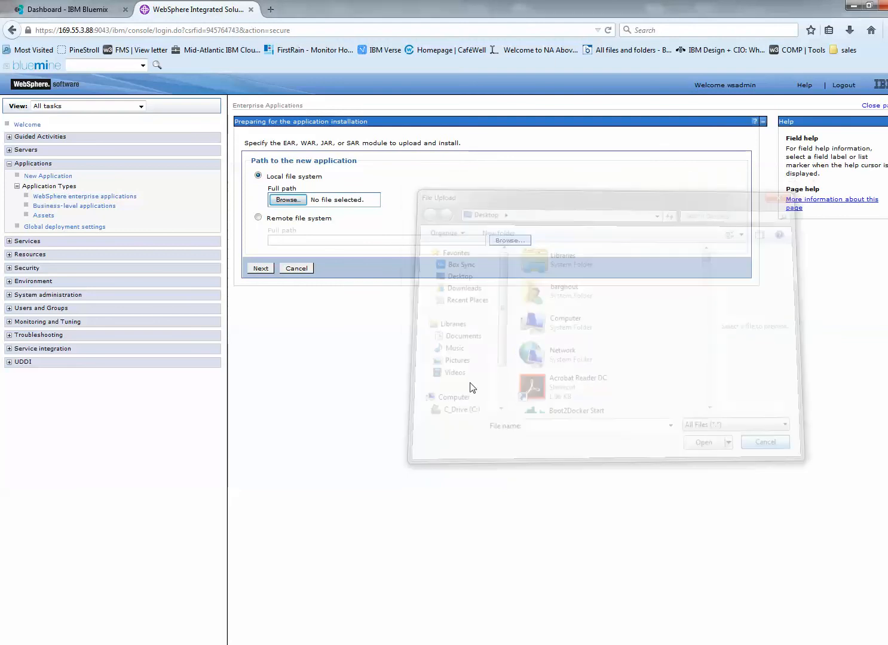
click(258, 217)
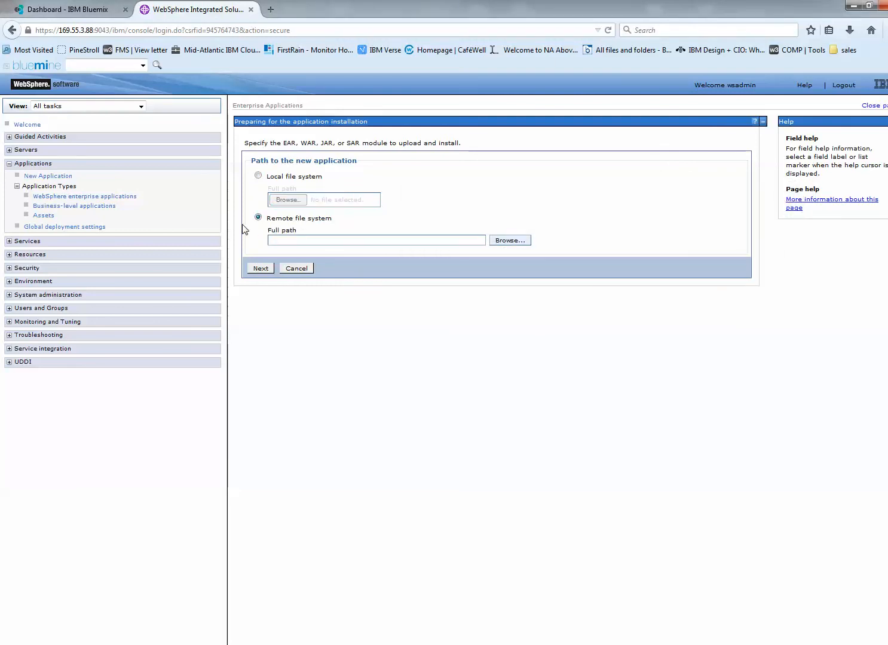
click(511, 242)
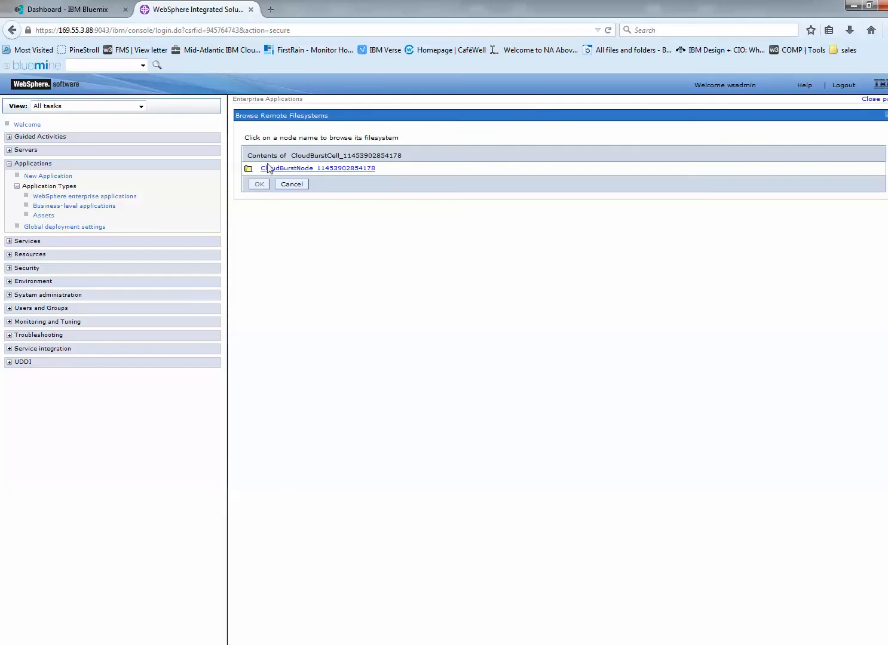
click(268, 169)
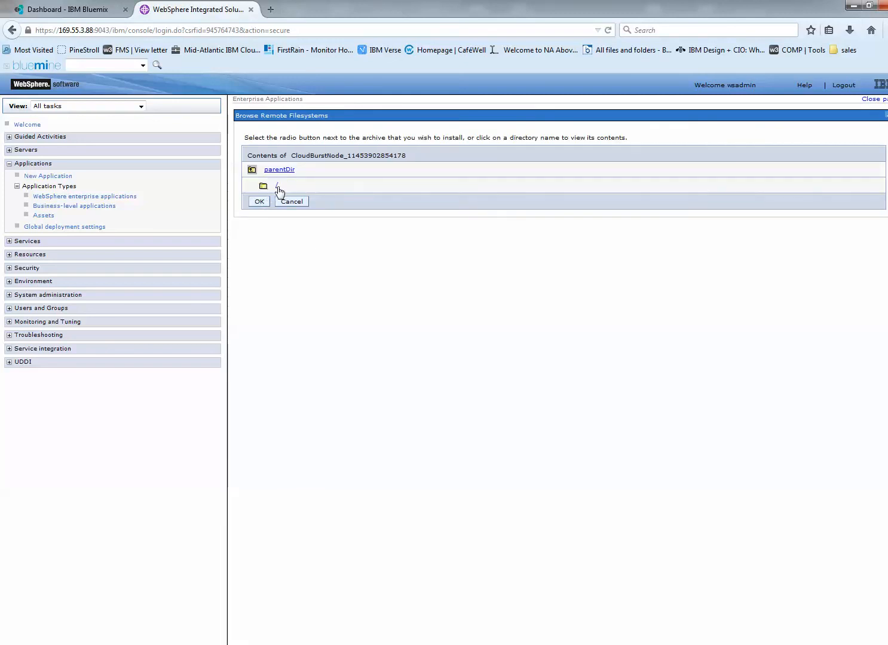
click(277, 186)
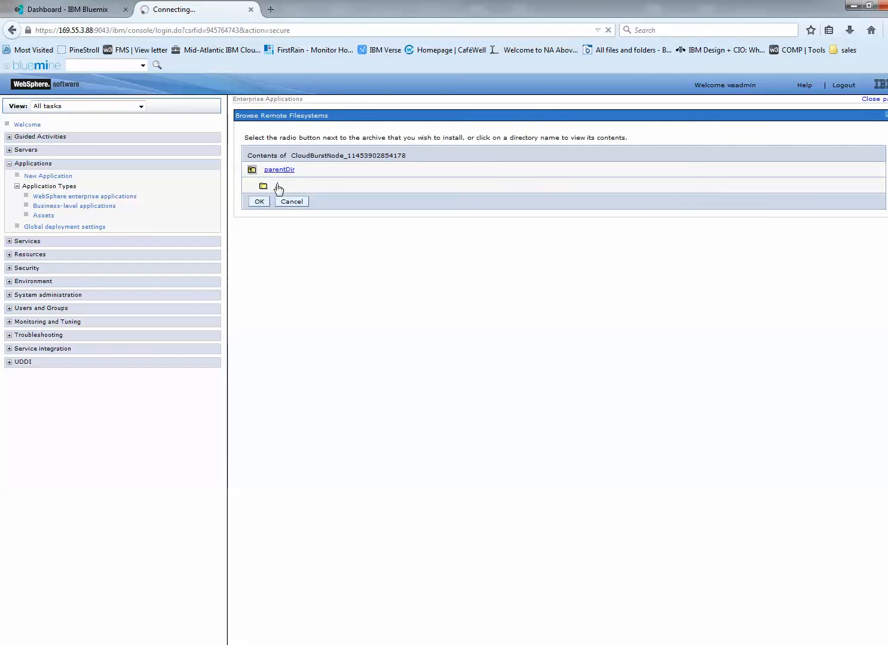
- Choose BM-SimpleWarDesktopTwillio-java7-Feb2-httpclient.war from /opt/IBM/WebSphere/Profiles/DefaultAppSrv01/installableApps as the application to install
click(281, 420)
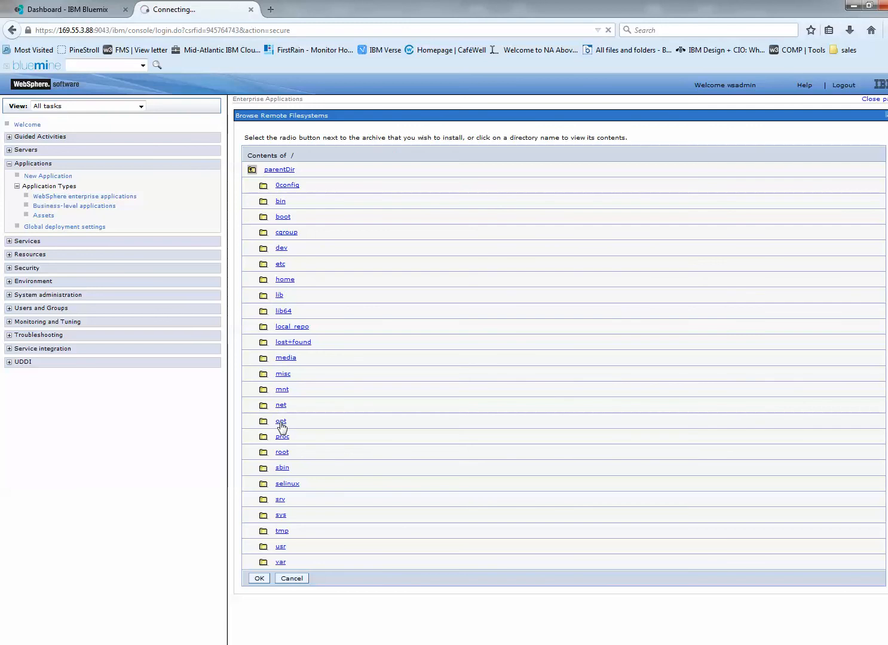
click(281, 202)
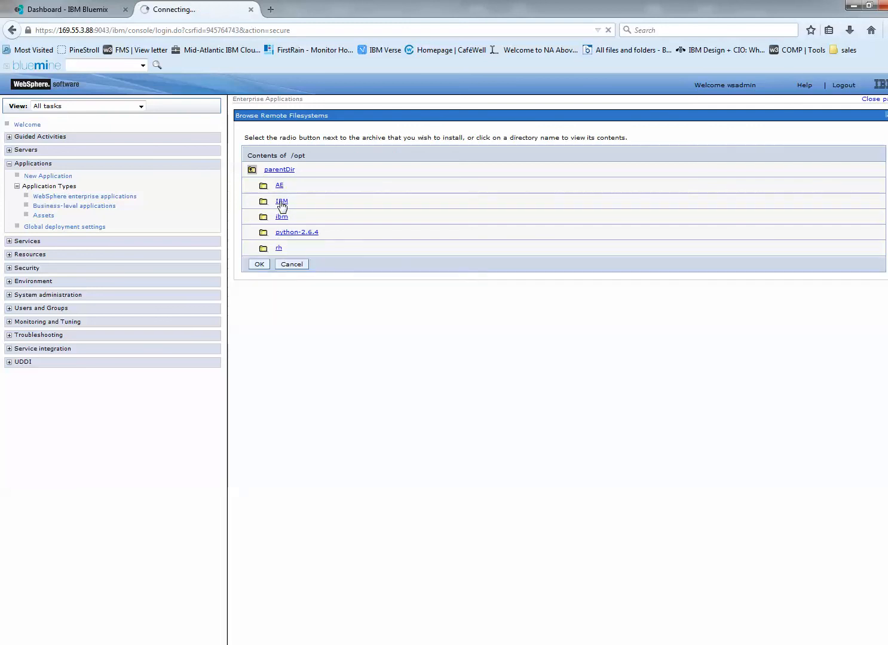
click(290, 220)
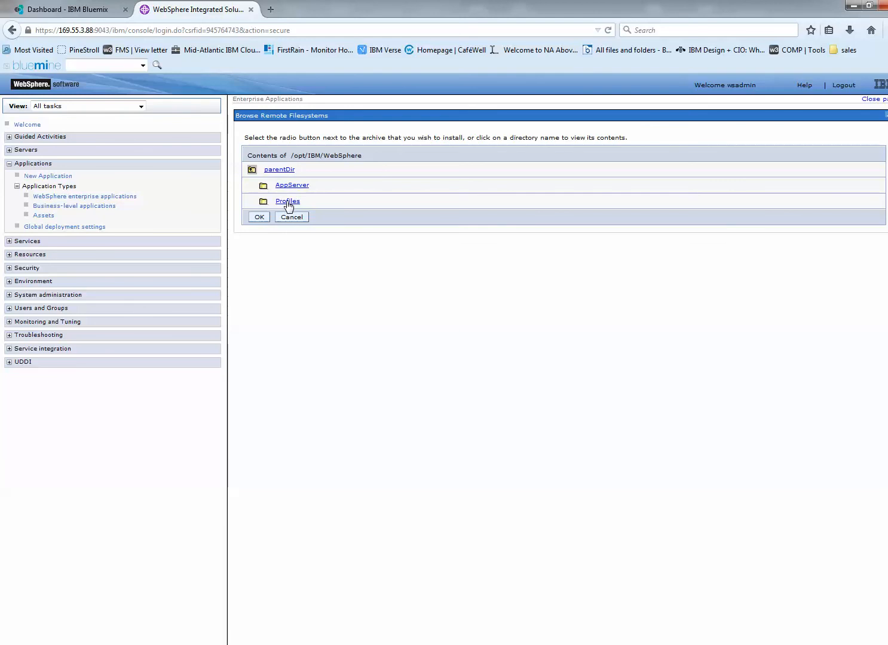
click(287, 203)
click(294, 188)
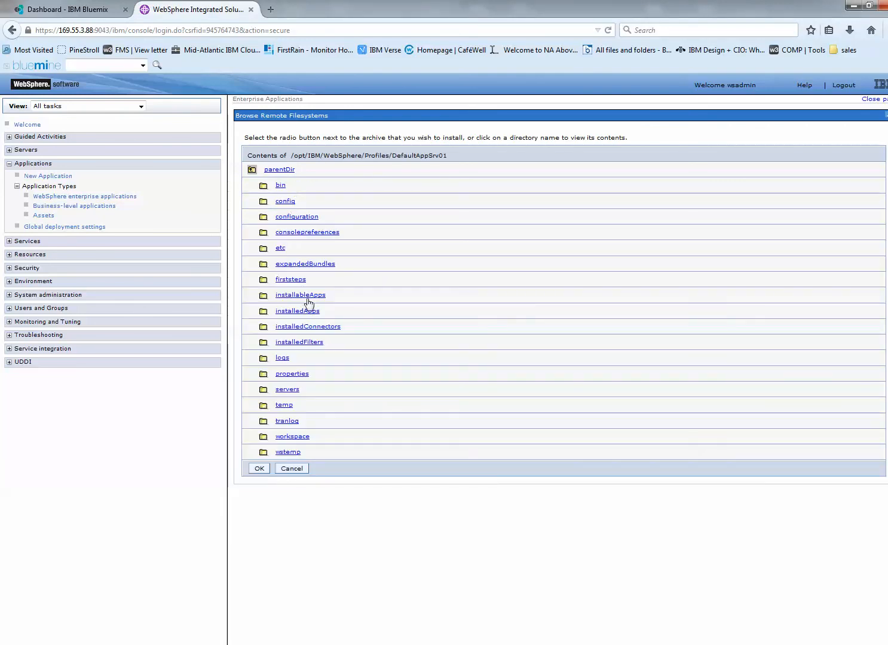
click(303, 295)
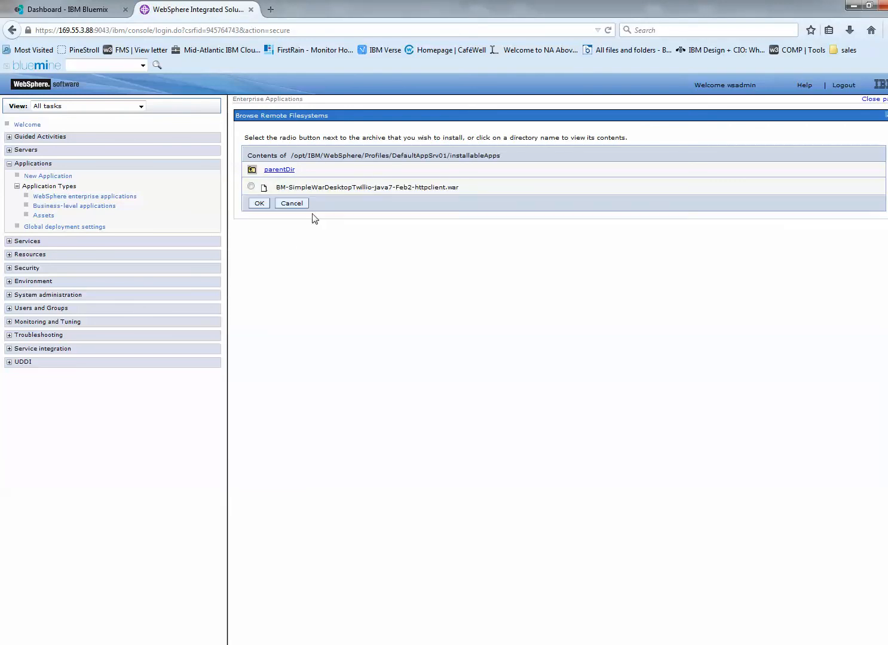
click(251, 186)
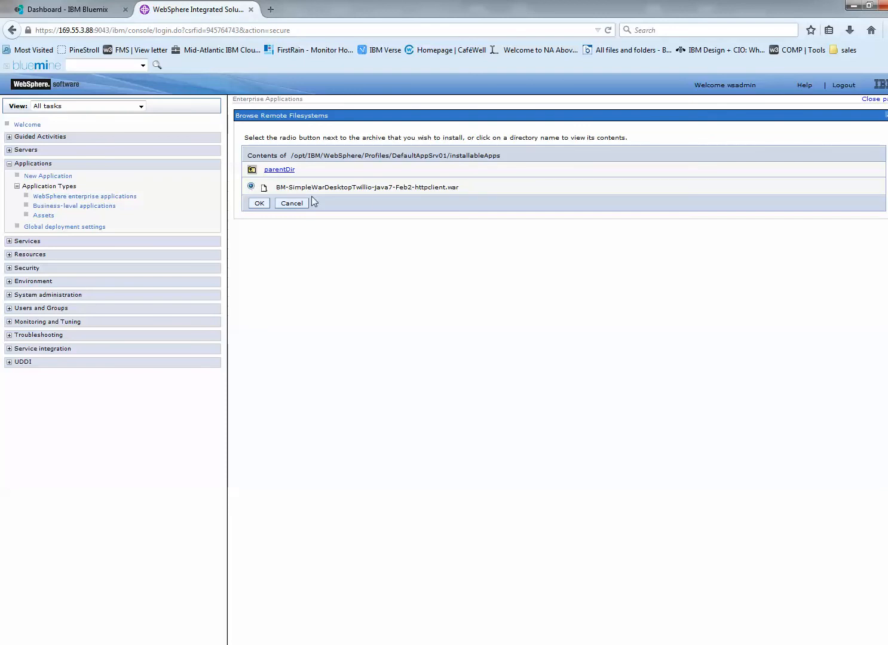
click(259, 204)
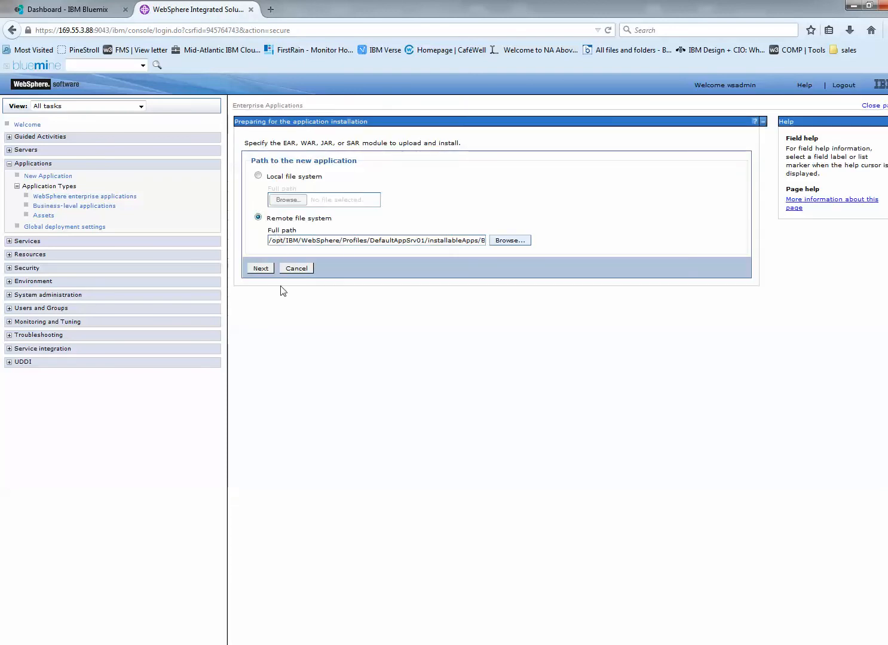
- Install the application with Fast Path and the default options and mappings, and save the changes directly to the master configuration
click(260, 269)
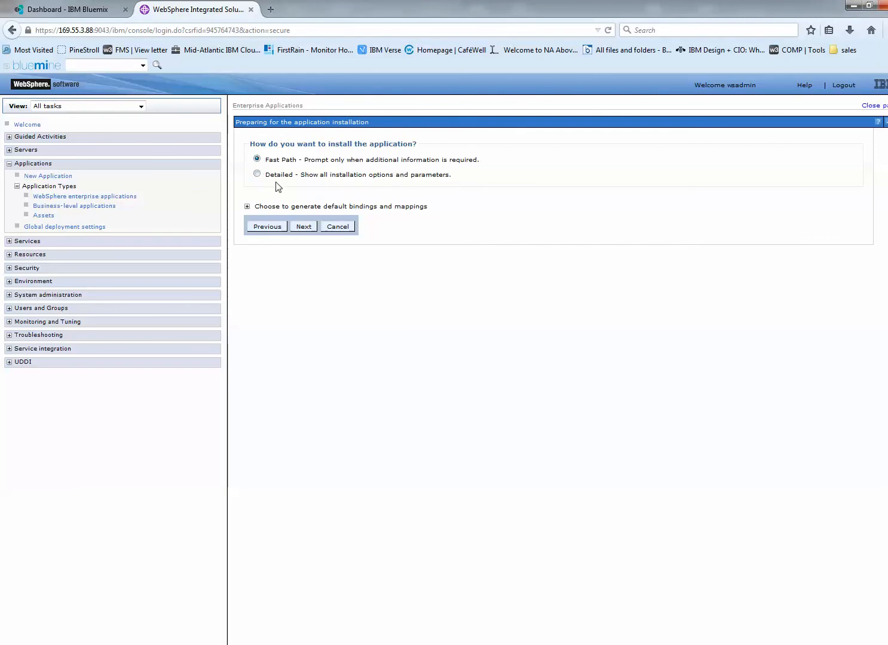
click(304, 227)
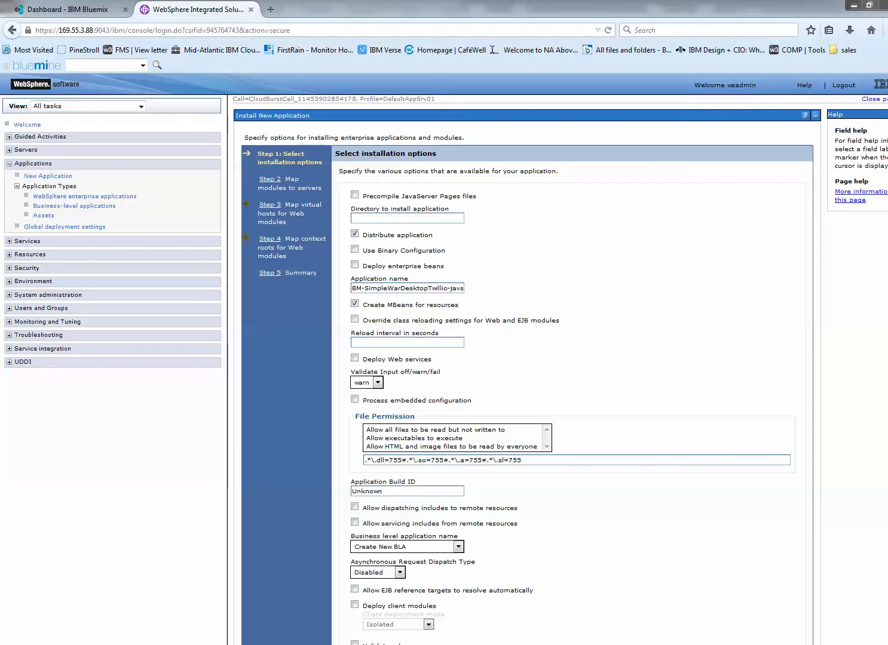
click(260, 644)
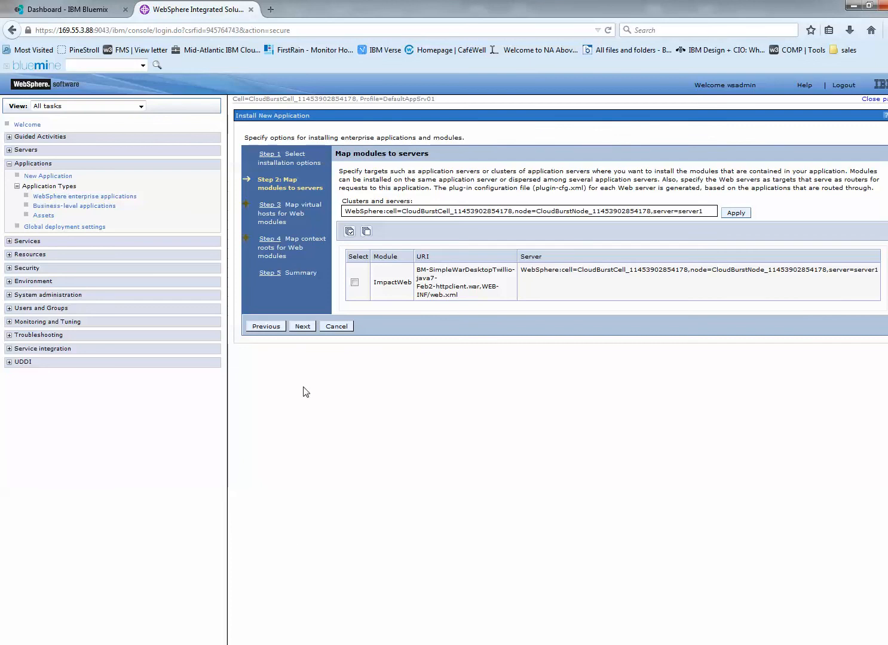
click(303, 326)
click(306, 294)
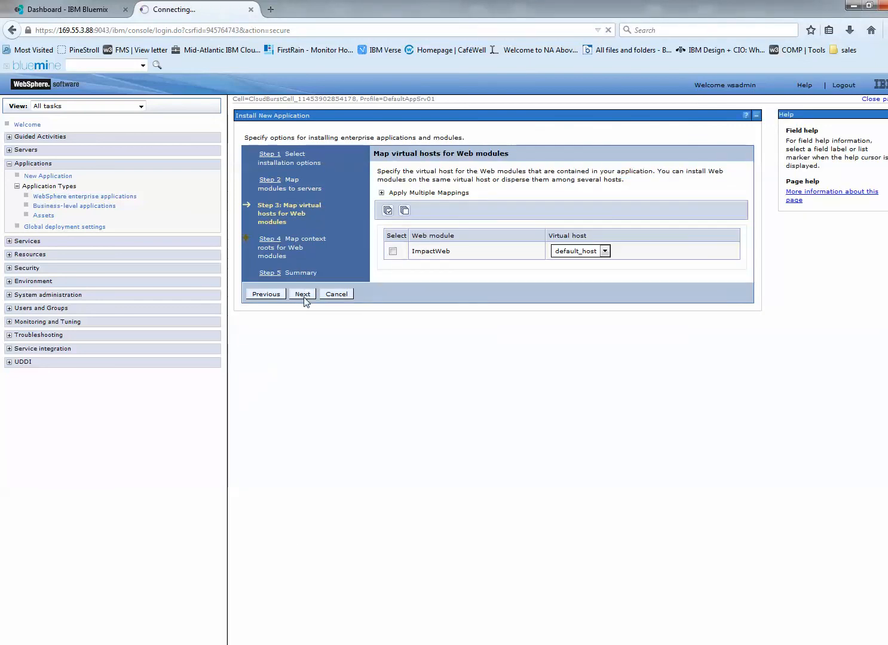
click(303, 296)
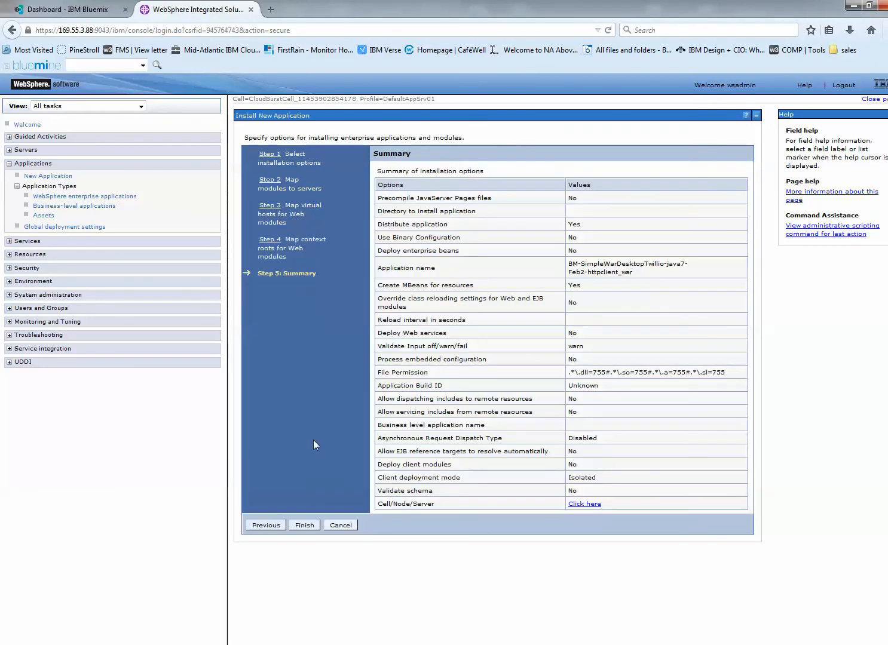
click(303, 528)
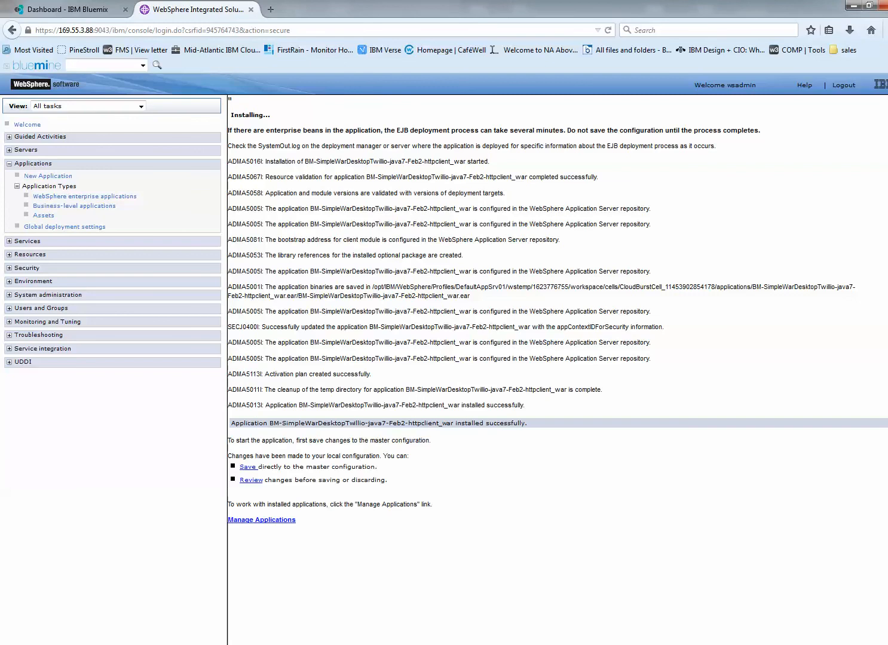
click(248, 467)
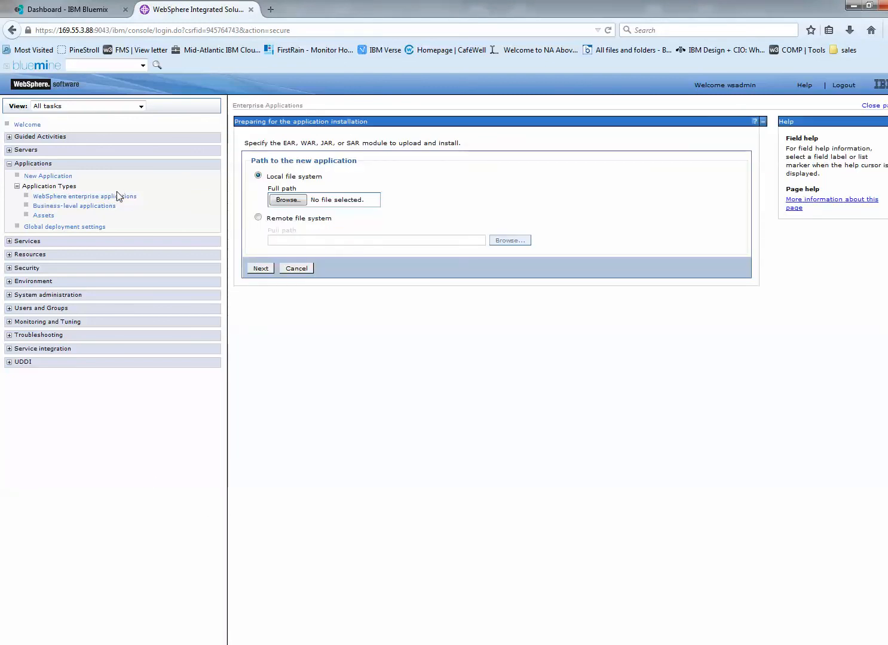
- Open the WebSphere enterprise applications list and start BM-SimpleWarDesktopTwillio-java7-Feb2-httpclient_war
click(53, 200)
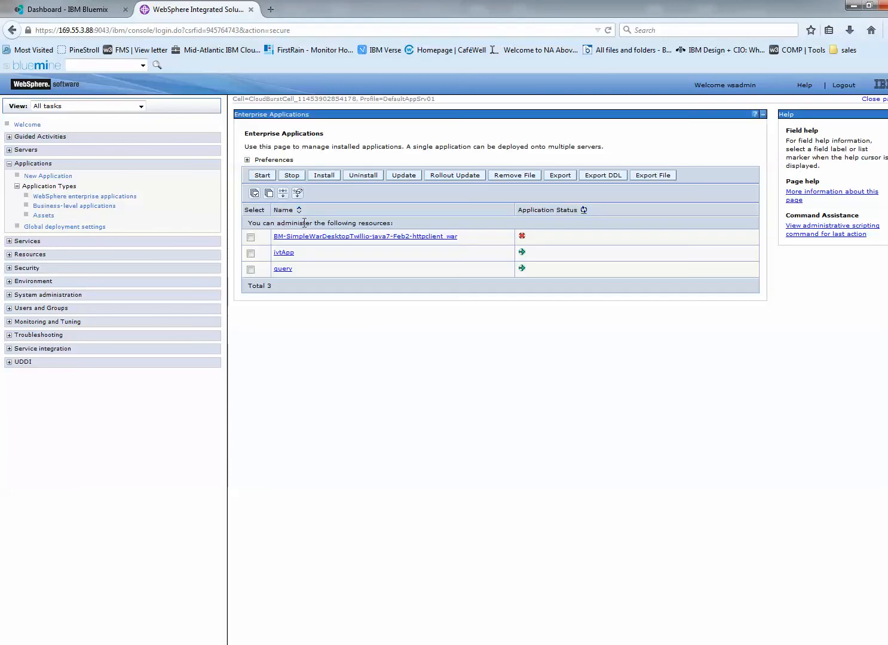
click(251, 238)
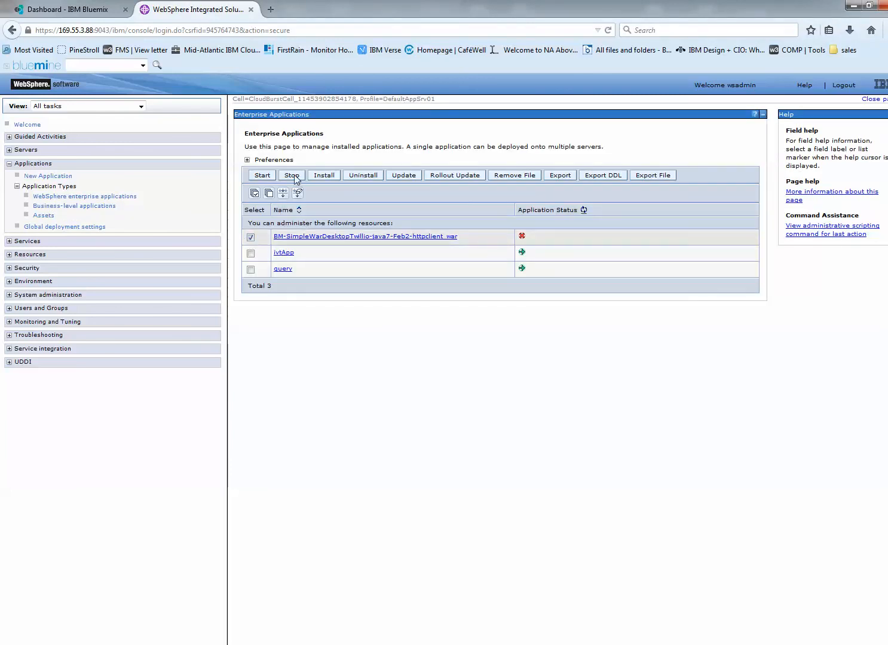
click(292, 177)
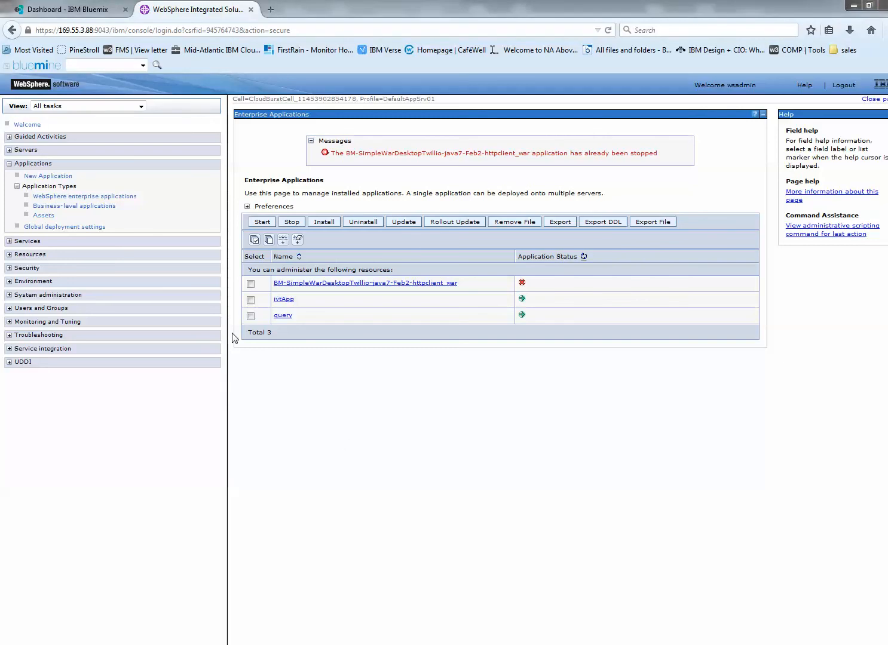
click(250, 284)
click(262, 222)
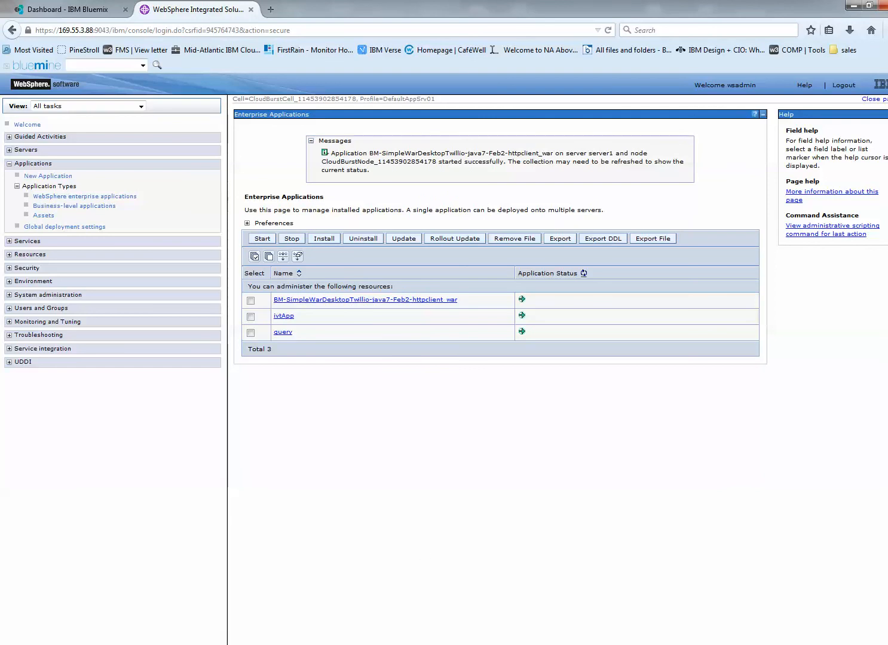
- Load the deployed app at 169.55.3.88:9080/StockServlet in a new browser tab and compare its host with the Bluemix service page
key(ctrl+t)
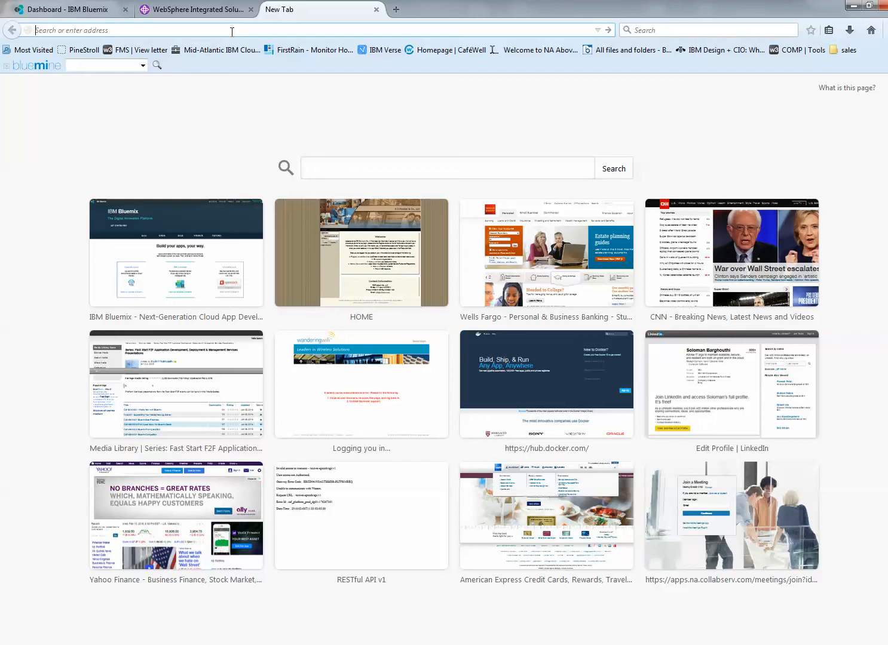
text(http://169.55.3.88:9080/StockServlet)
key(Return)
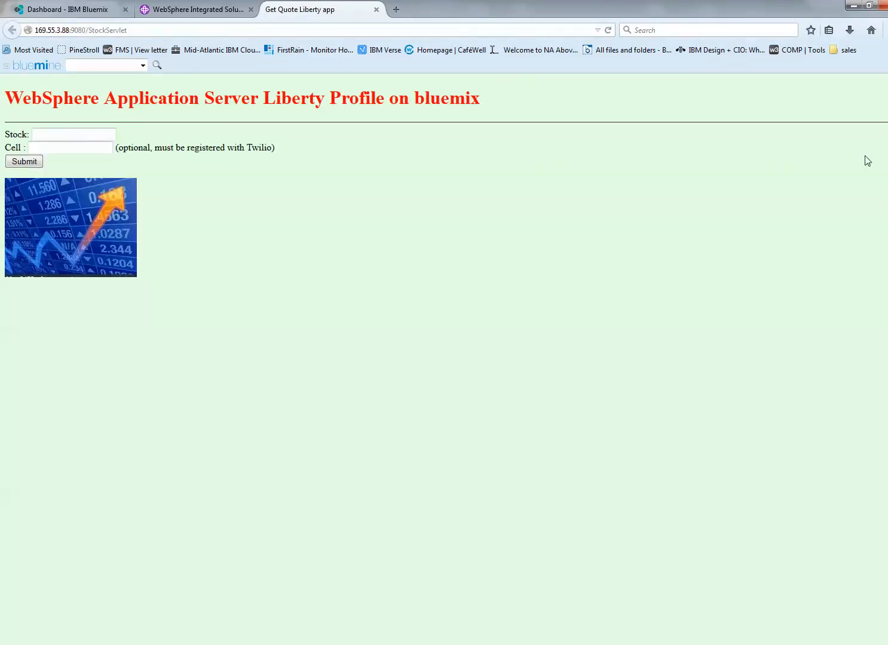
click(184, 10)
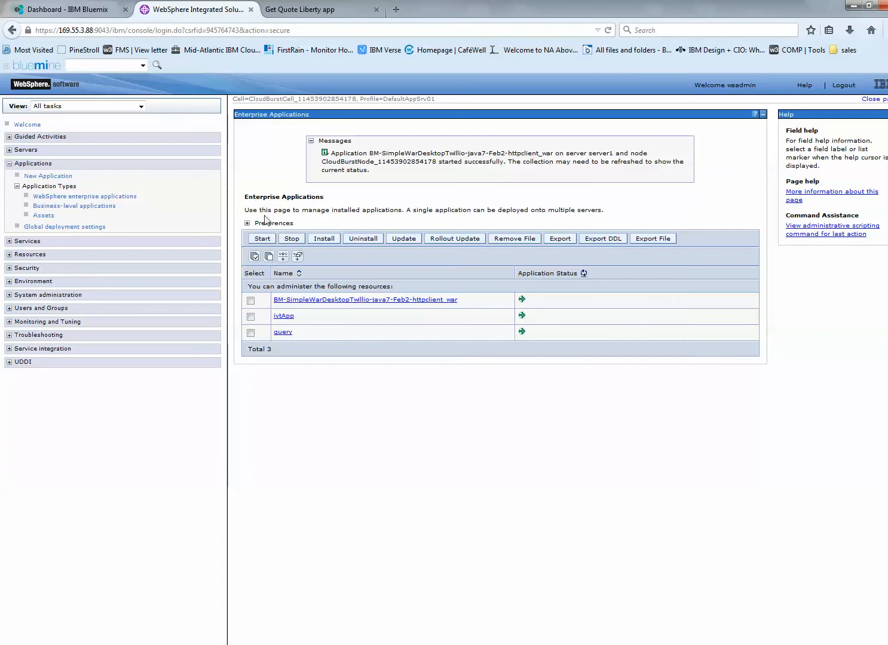
click(66, 10)
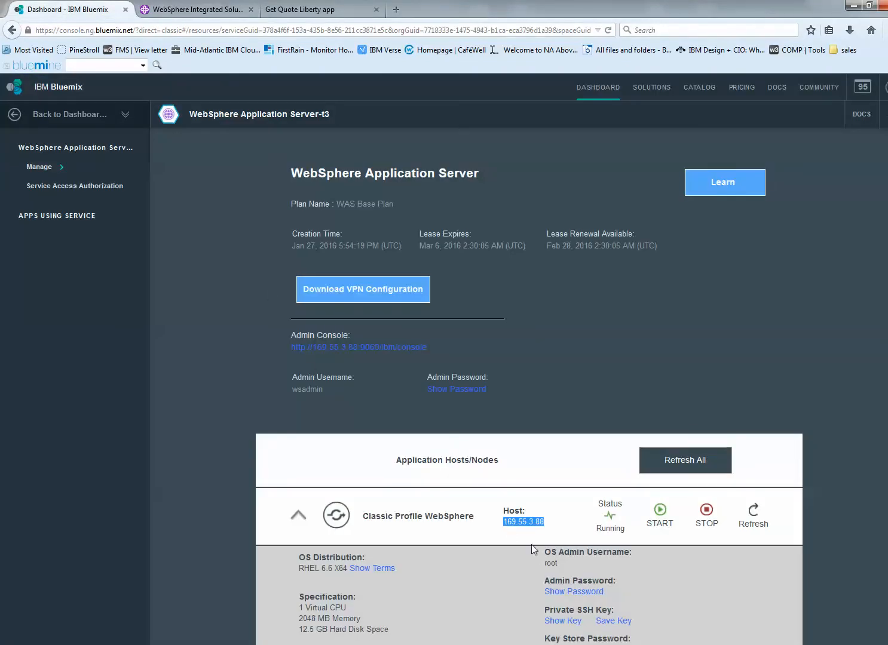
click(280, 11)
- Request a quote for the stock IBM in the deployed app, entering the recipient's cell phone number, and submit the form
click(56, 135)
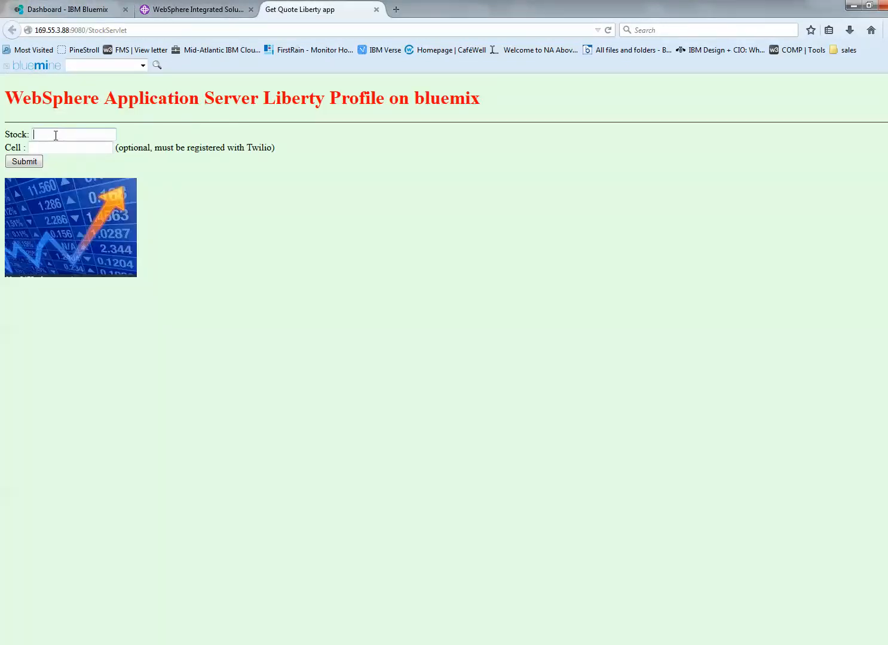
text(ibm)
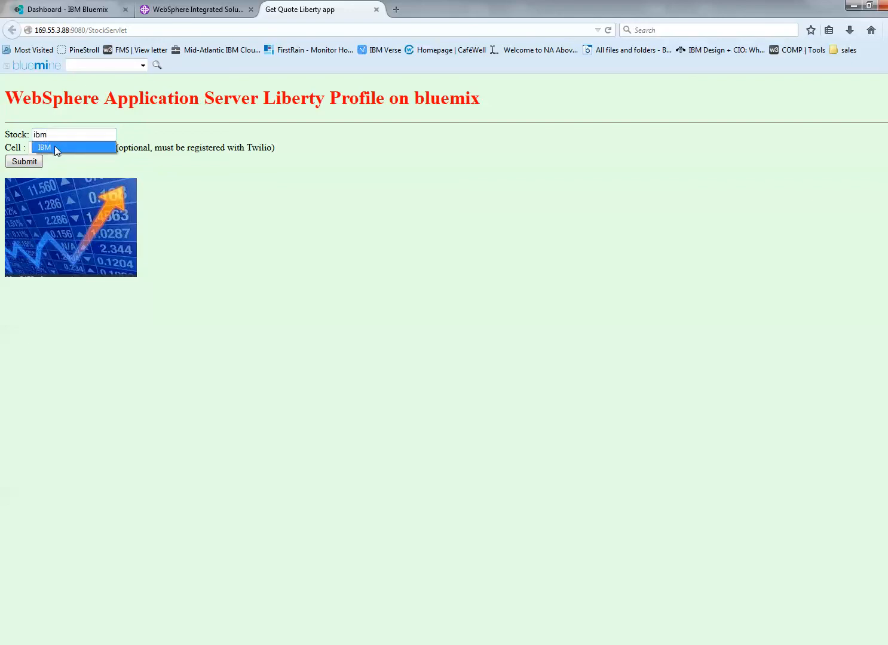
click(55, 146)
click(56, 150)
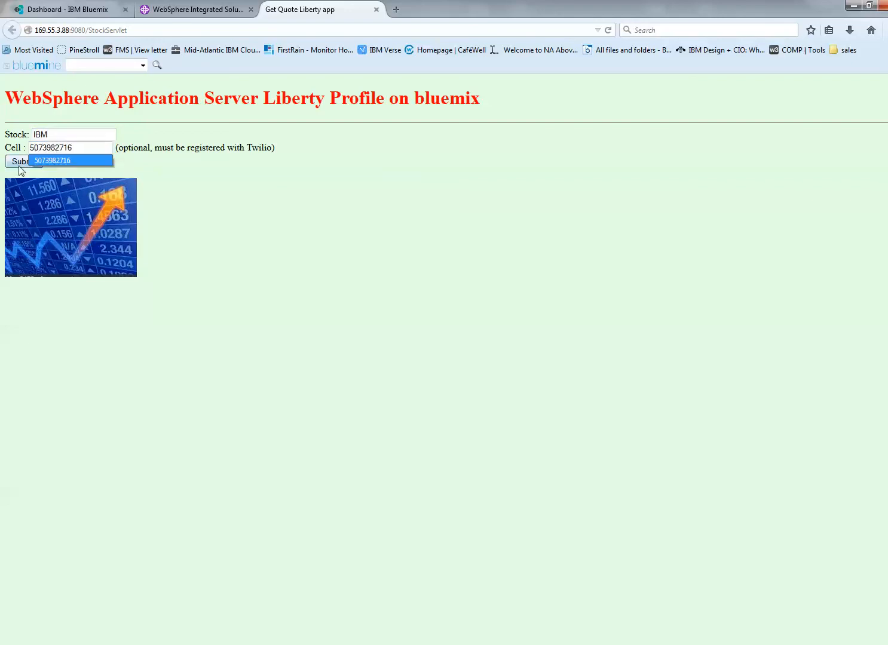
click(49, 162)
click(24, 164)
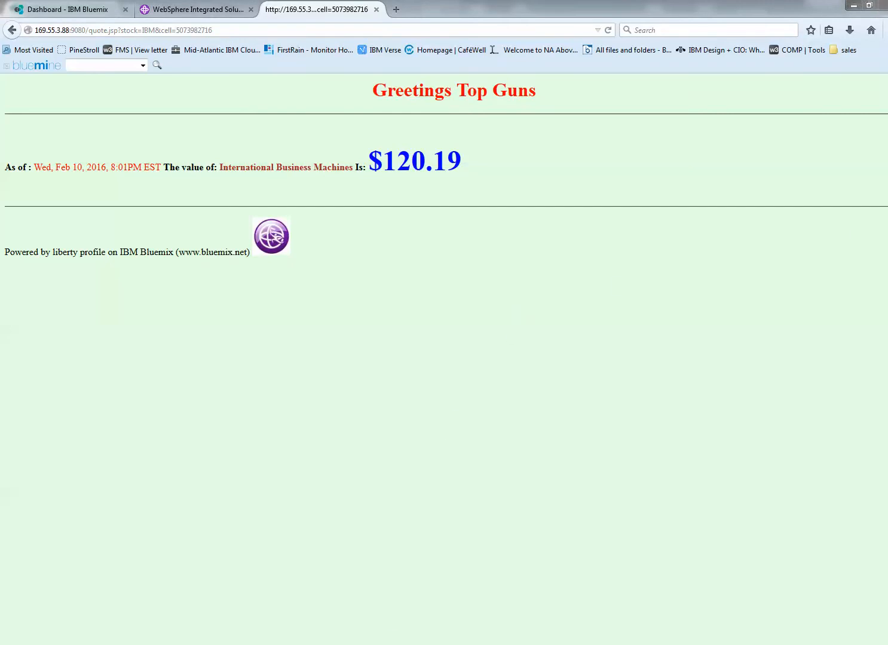
- Switch to FileZilla, delete the local SystemOut.log and download a fresh copy from the remote DefaultAppSrv01/logs/server1 folder
mouse_move(886, 218)
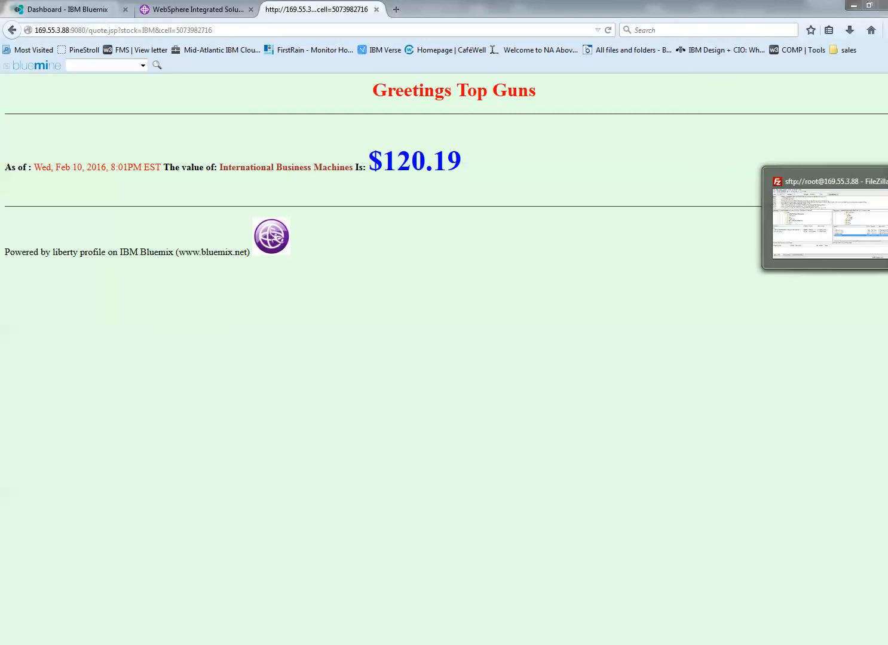
click(887, 218)
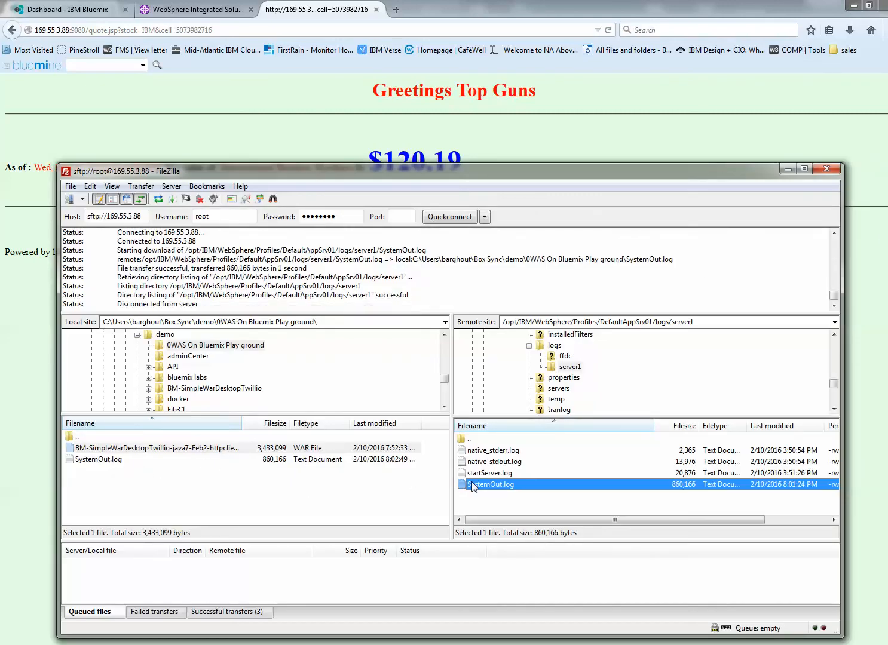
click(97, 461)
key(Delete)
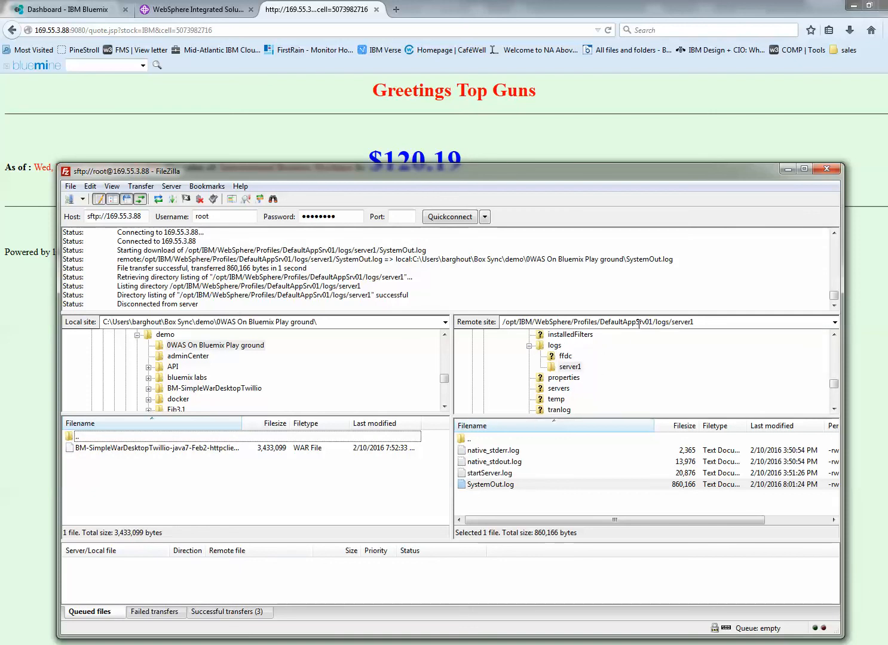
drag(476, 487, 314, 488)
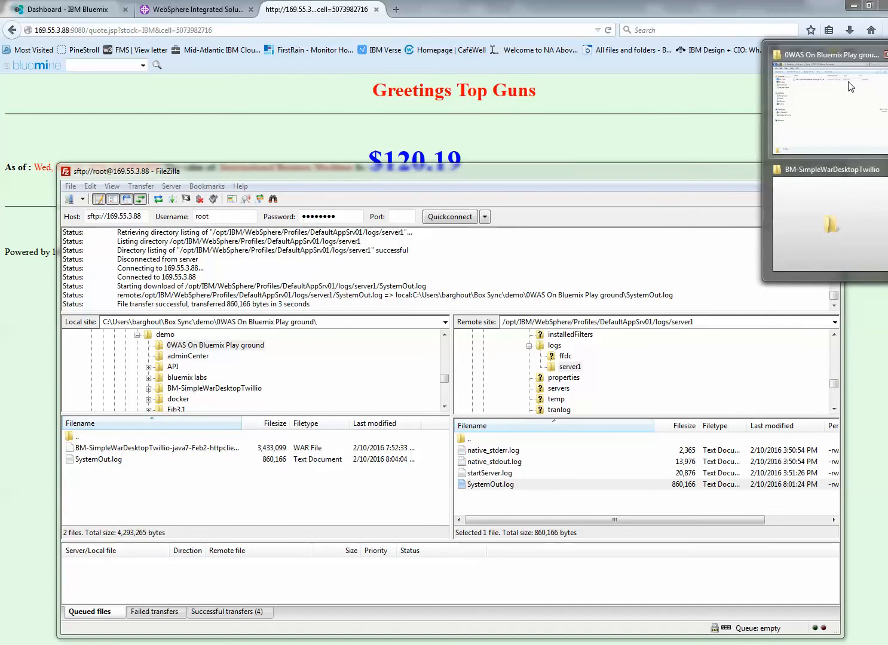
- Open the downloaded SystemOut.log from the "0WAS On Bluemix Play ground" folder in Notepad++, review the server log and close it
click(824, 95)
right_click(381, 156)
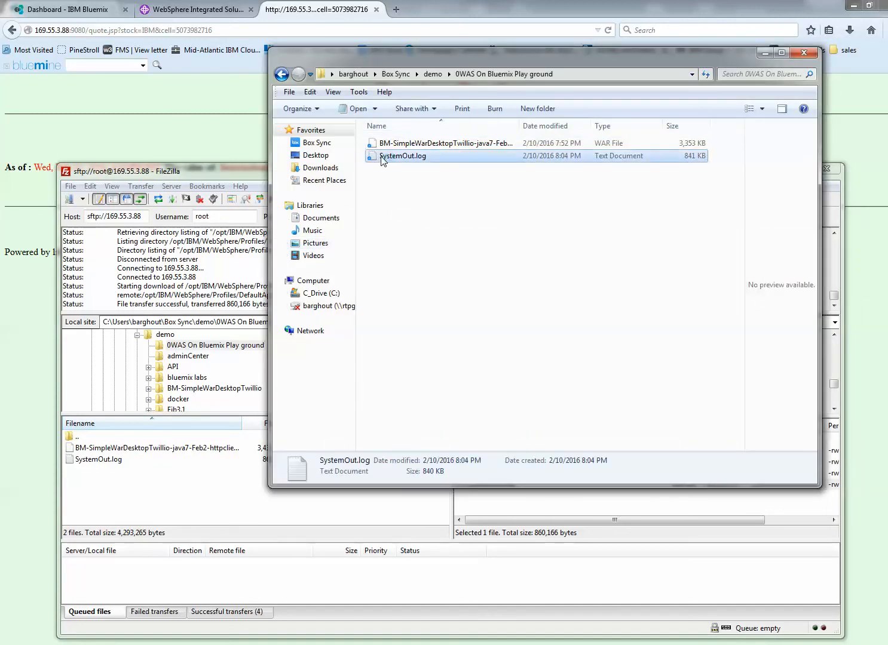
click(413, 190)
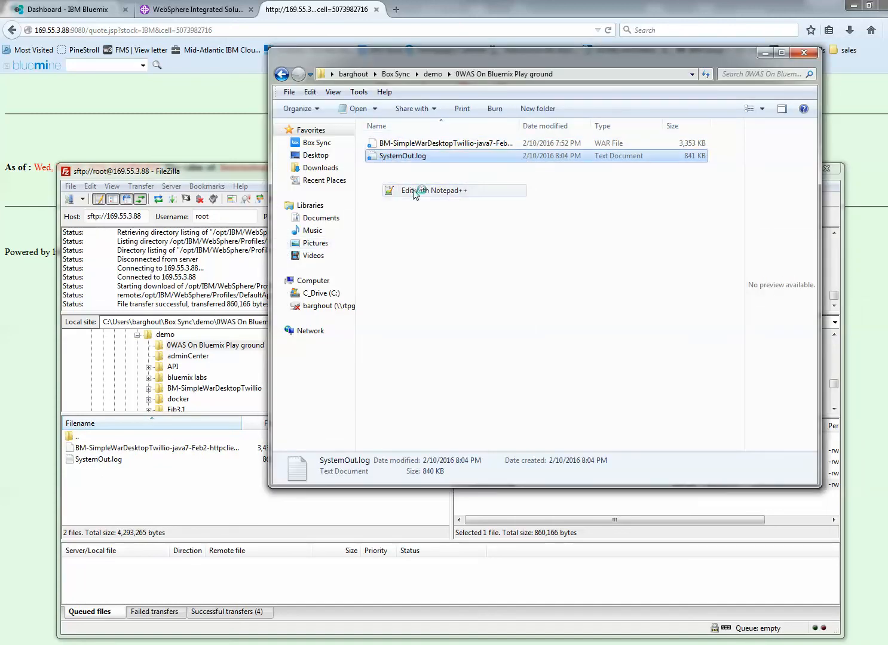
drag(755, 89, 711, 34)
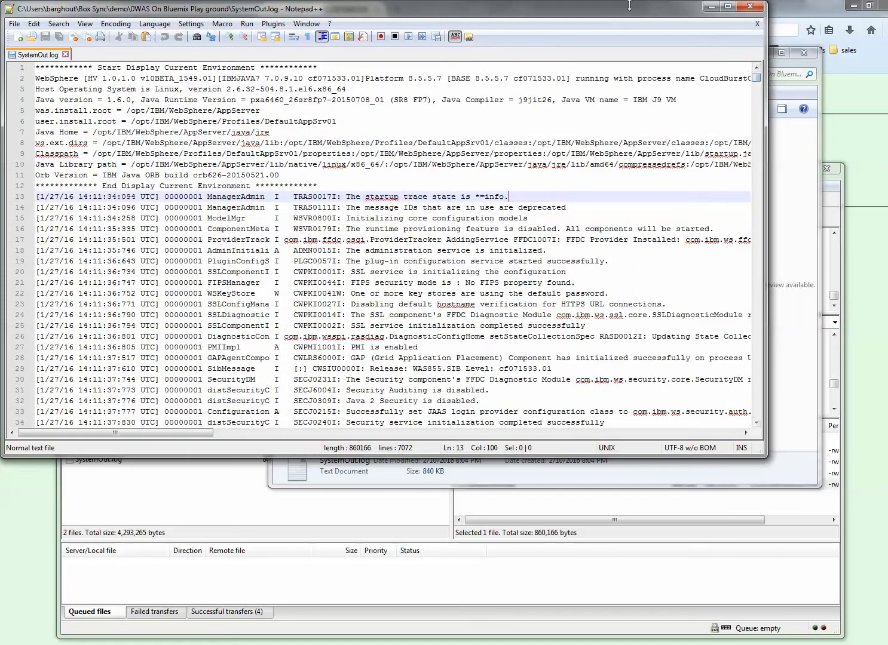
click(751, 6)
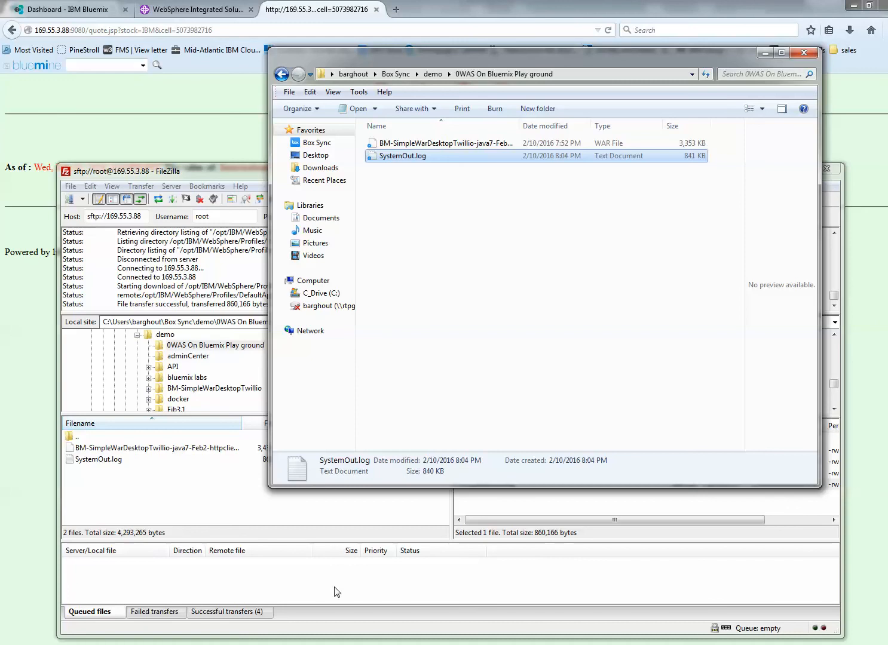